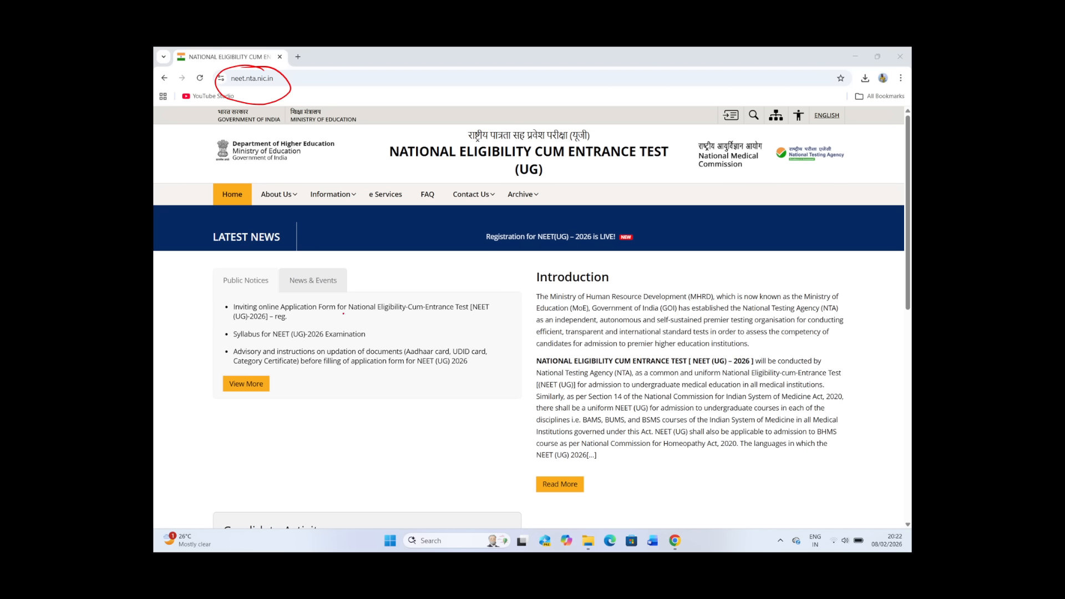
{"action": "scroll", "coordinate": [360, 334], "scroll_direction": "down", "scroll_amount": 5}
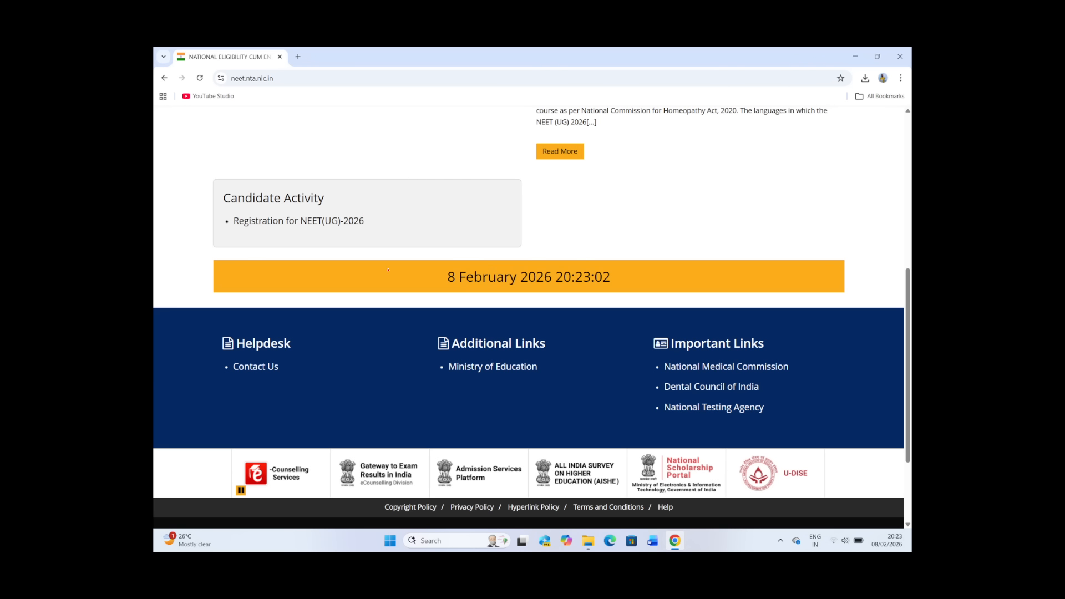
{"action": "mouse_move", "coordinate": [288, 207]}
{"action": "left_mouse_down"}
{"action": "mouse_move", "coordinate": [220, 216]}
{"action": "mouse_move", "coordinate": [304, 252]}
{"action": "mouse_move", "coordinate": [388, 222]}
{"action": "mouse_move", "coordinate": [266, 203]}
{"action": "left_mouse_up"}
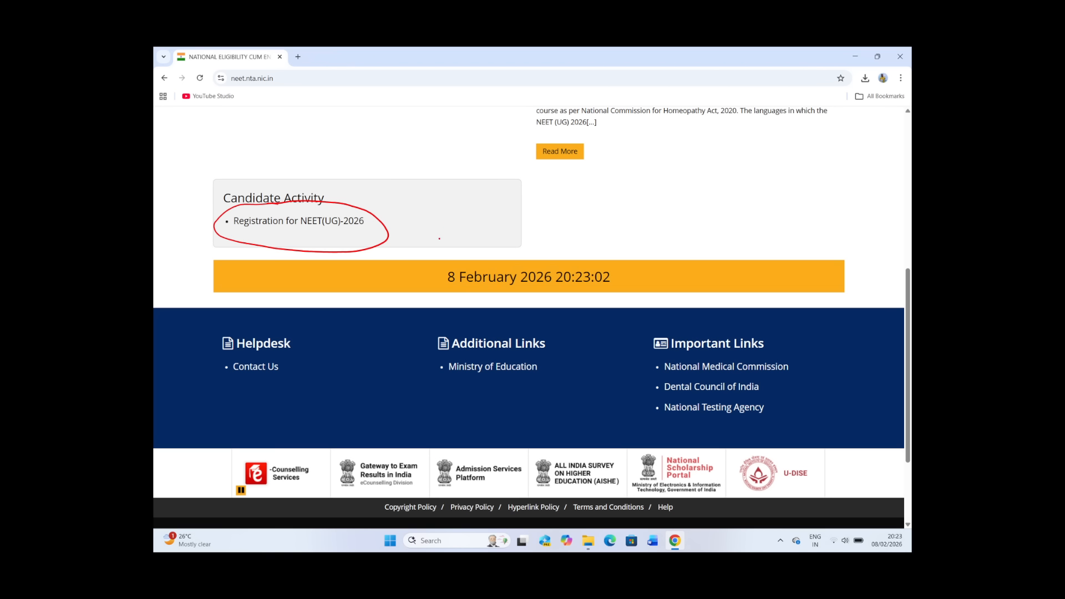
{"action": "left_click_drag", "start_coordinate": [441, 220], "coordinate": [453, 253]}
{"action": "mouse_move", "coordinate": [466, 220]}
{"action": "left_mouse_down"}
{"action": "mouse_move", "coordinate": [469, 239]}
{"action": "mouse_move", "coordinate": [491, 249]}
{"action": "mouse_move", "coordinate": [511, 233]}
{"action": "left_mouse_up"}
{"action": "mouse_move", "coordinate": [525, 221]}
{"action": "left_mouse_down"}
{"action": "mouse_move", "coordinate": [525, 229]}
{"action": "mouse_move", "coordinate": [551, 222]}
{"action": "left_mouse_up"}
{"action": "left_click_drag", "start_coordinate": [454, 254], "coordinate": [555, 240]}
{"action": "left_click_drag", "start_coordinate": [470, 265], "coordinate": [568, 244]}
{"action": "mouse_move", "coordinate": [602, 211]}
{"action": "left_mouse_down"}
{"action": "mouse_move", "coordinate": [593, 217]}
{"action": "mouse_move", "coordinate": [603, 238]}
{"action": "left_mouse_up"}
{"action": "left_click_drag", "start_coordinate": [609, 218], "coordinate": [613, 224]}
{"action": "mouse_move", "coordinate": [618, 228]}
{"action": "left_mouse_down"}
{"action": "mouse_move", "coordinate": [627, 214]}
{"action": "mouse_move", "coordinate": [638, 226]}
{"action": "left_mouse_up"}
{"action": "mouse_move", "coordinate": [596, 244]}
{"action": "left_mouse_down"}
{"action": "mouse_move", "coordinate": [637, 231]}
{"action": "mouse_move", "coordinate": [643, 240]}
{"action": "left_mouse_up"}
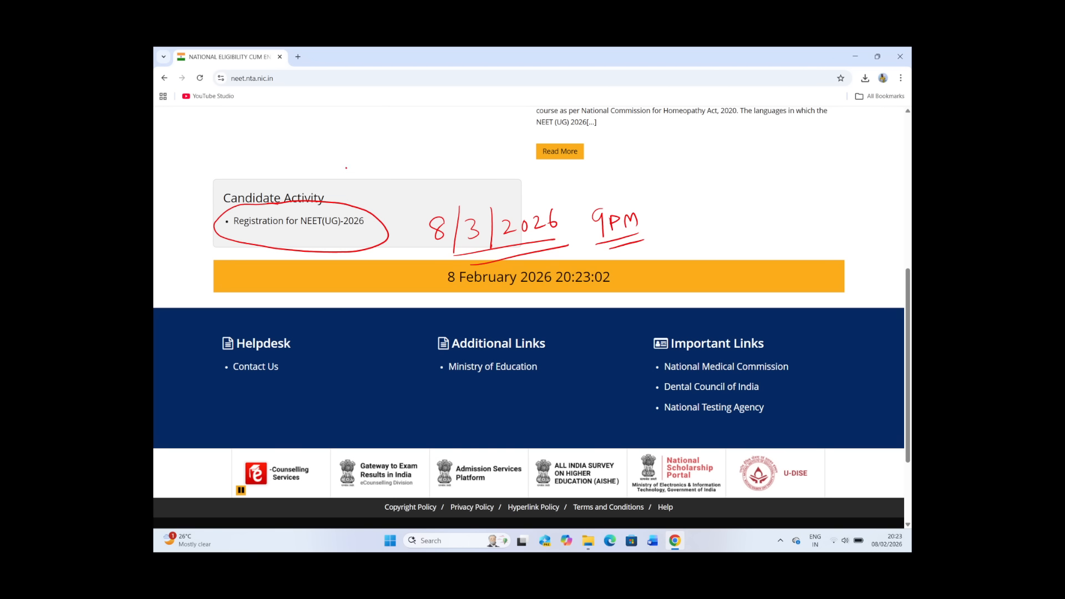
{"action": "left_click", "coordinate": [323, 220]}
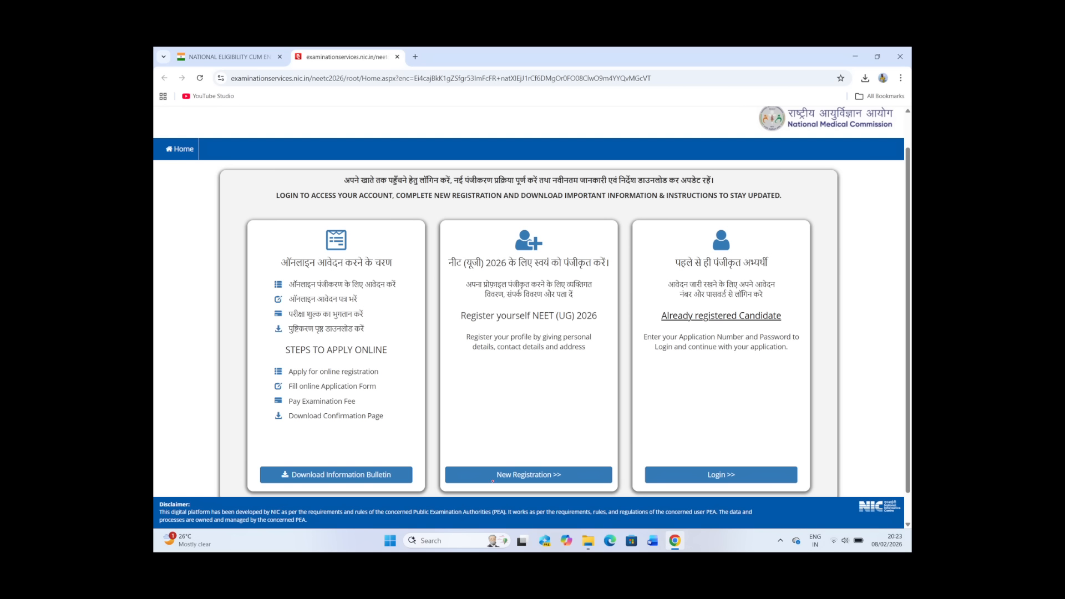
{"action": "mouse_move", "coordinate": [529, 459]}
{"action": "left_mouse_down"}
{"action": "mouse_move", "coordinate": [504, 456]}
{"action": "mouse_move", "coordinate": [489, 481]}
{"action": "mouse_move", "coordinate": [533, 496]}
{"action": "mouse_move", "coordinate": [584, 483]}
{"action": "mouse_move", "coordinate": [557, 457]}
{"action": "mouse_move", "coordinate": [515, 455]}
{"action": "left_mouse_up"}
{"action": "left_click_drag", "start_coordinate": [541, 456], "coordinate": [577, 439]}
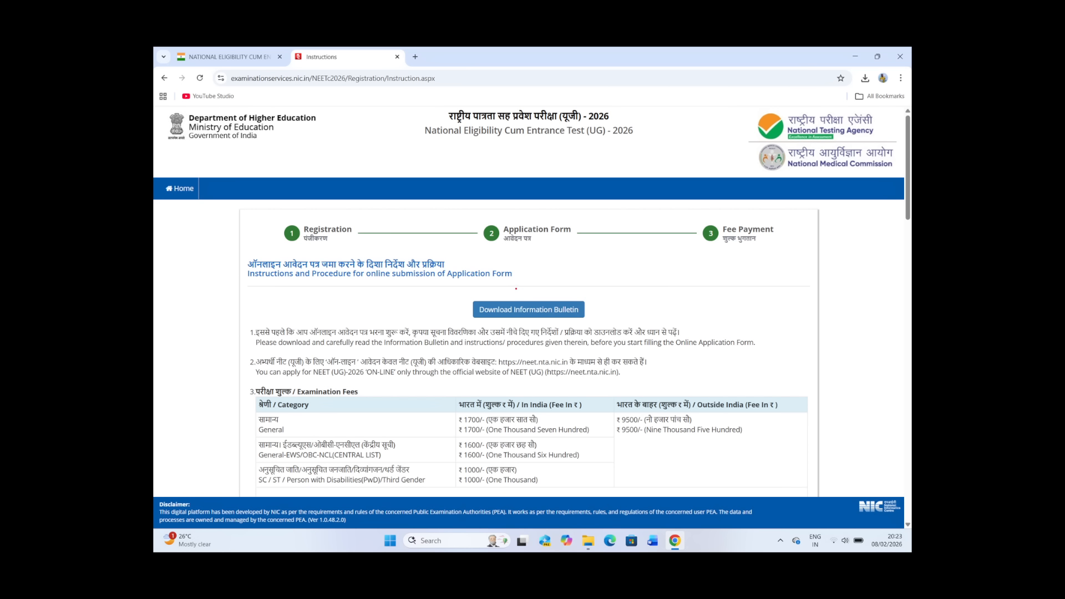
{"action": "mouse_move", "coordinate": [515, 289]}
{"action": "left_mouse_down"}
{"action": "mouse_move", "coordinate": [475, 315]}
{"action": "mouse_move", "coordinate": [599, 329]}
{"action": "mouse_move", "coordinate": [518, 288]}
{"action": "left_mouse_up"}
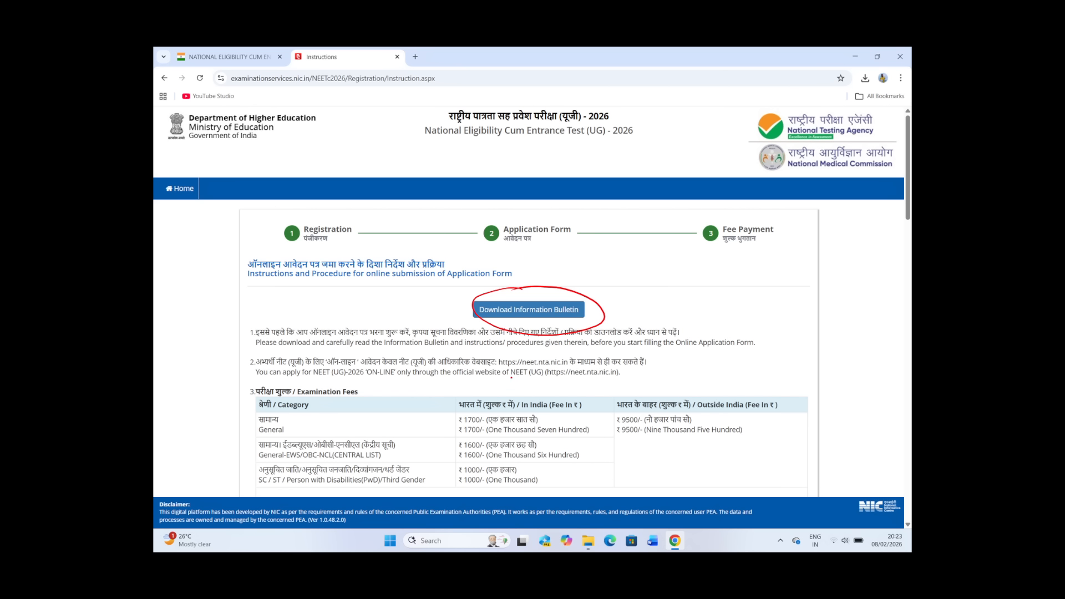
{"action": "mouse_move", "coordinate": [494, 411]}
{"action": "left_mouse_down"}
{"action": "mouse_move", "coordinate": [465, 437]}
{"action": "mouse_move", "coordinate": [491, 411]}
{"action": "left_mouse_up"}
{"action": "left_click_drag", "start_coordinate": [476, 438], "coordinate": [492, 443]}
{"action": "mouse_move", "coordinate": [481, 467]}
{"action": "left_mouse_down"}
{"action": "mouse_move", "coordinate": [457, 472]}
{"action": "mouse_move", "coordinate": [495, 482]}
{"action": "mouse_move", "coordinate": [483, 462]}
{"action": "left_mouse_up"}
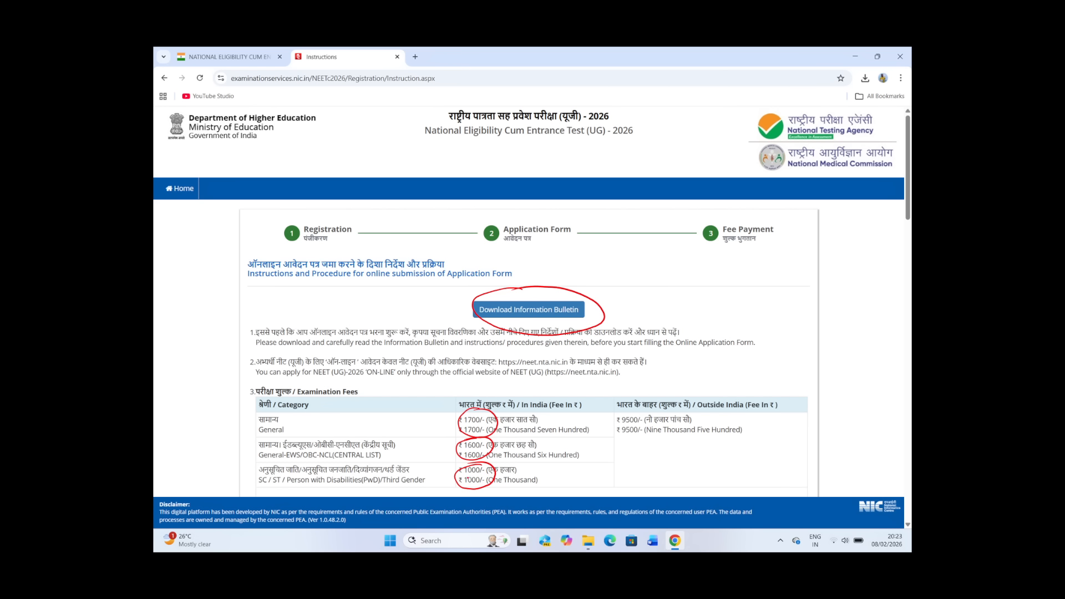
{"action": "left_click_drag", "start_coordinate": [408, 489], "coordinate": [428, 486]}
{"action": "mouse_move", "coordinate": [655, 435]}
{"action": "left_mouse_down"}
{"action": "mouse_move", "coordinate": [606, 431]}
{"action": "mouse_move", "coordinate": [652, 442]}
{"action": "left_mouse_up"}
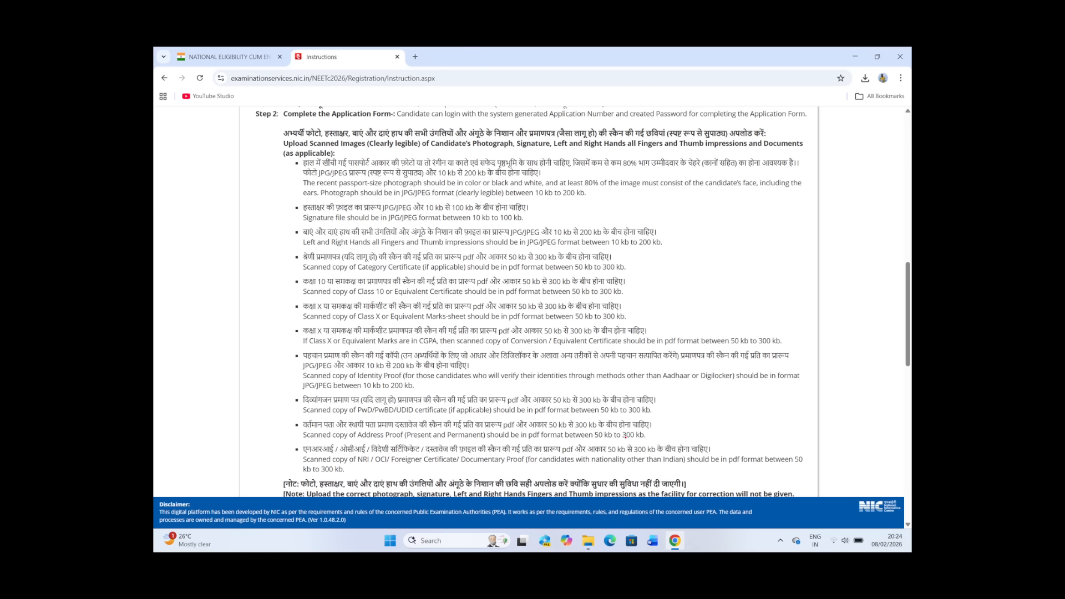
{"action": "scroll", "coordinate": [625, 435], "scroll_direction": "down", "scroll_amount": 15}
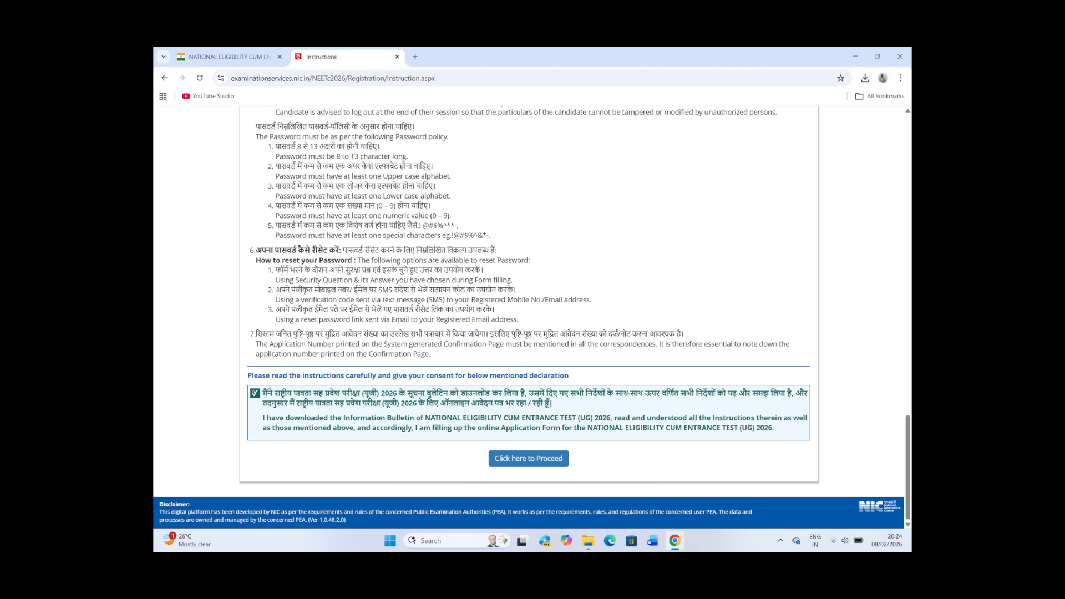
{"action": "mouse_move", "coordinate": [269, 376]}
{"action": "left_mouse_down"}
{"action": "mouse_move", "coordinate": [250, 412]}
{"action": "mouse_move", "coordinate": [278, 405]}
{"action": "left_mouse_up"}
{"action": "mouse_move", "coordinate": [523, 440]}
{"action": "left_mouse_down"}
{"action": "mouse_move", "coordinate": [565, 480]}
{"action": "mouse_move", "coordinate": [502, 442]}
{"action": "left_mouse_up"}
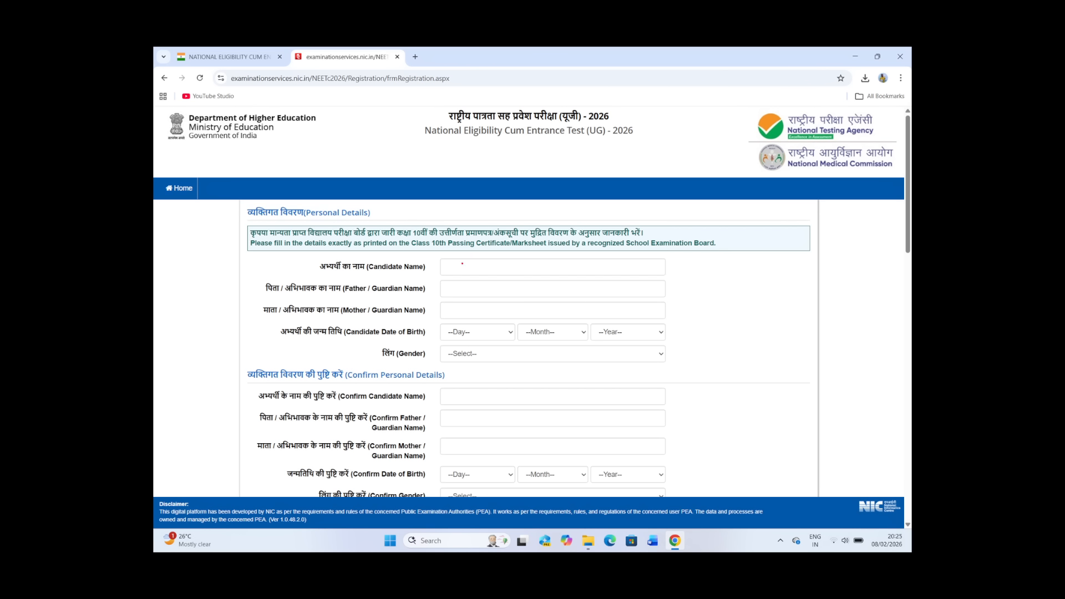
{"action": "mouse_move", "coordinate": [449, 273]}
{"action": "left_mouse_down"}
{"action": "mouse_move", "coordinate": [543, 276]}
{"action": "mouse_move", "coordinate": [556, 262]}
{"action": "mouse_move", "coordinate": [656, 274]}
{"action": "left_mouse_up"}
{"action": "mouse_move", "coordinate": [663, 265]}
{"action": "left_mouse_down"}
{"action": "mouse_move", "coordinate": [657, 274]}
{"action": "mouse_move", "coordinate": [696, 267]}
{"action": "left_mouse_up"}
{"action": "mouse_move", "coordinate": [703, 256]}
{"action": "left_mouse_down"}
{"action": "mouse_move", "coordinate": [703, 270]}
{"action": "mouse_move", "coordinate": [707, 261]}
{"action": "left_mouse_up"}
{"action": "left_click_drag", "start_coordinate": [708, 255], "coordinate": [717, 274]}
{"action": "mouse_move", "coordinate": [687, 283]}
{"action": "left_mouse_down"}
{"action": "mouse_move", "coordinate": [719, 281]}
{"action": "mouse_move", "coordinate": [683, 278]}
{"action": "mouse_move", "coordinate": [716, 248]}
{"action": "left_mouse_up"}
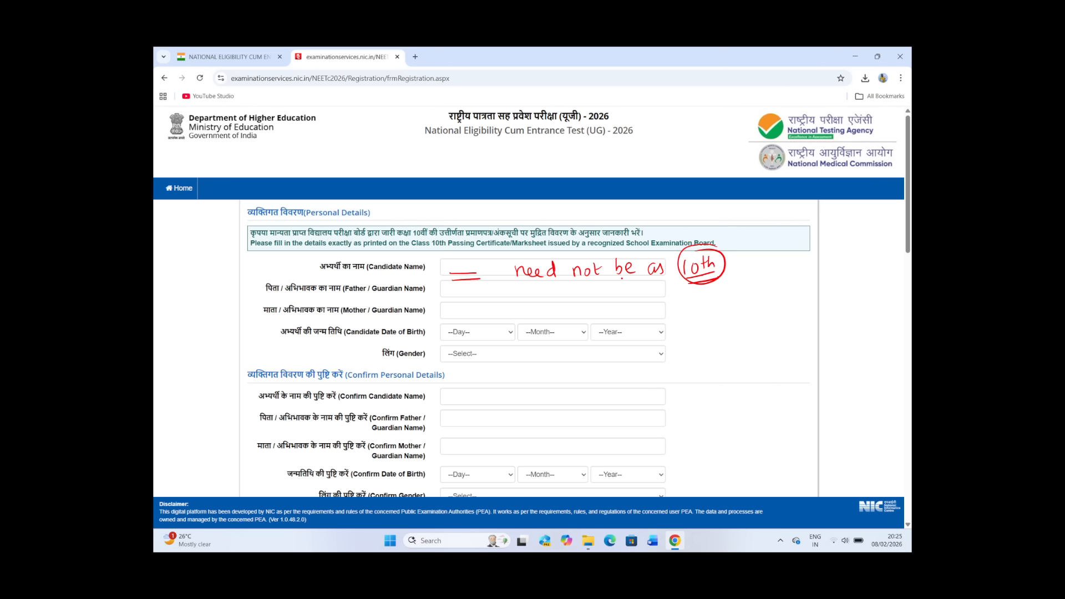
{"action": "left_click", "coordinate": [653, 270]}
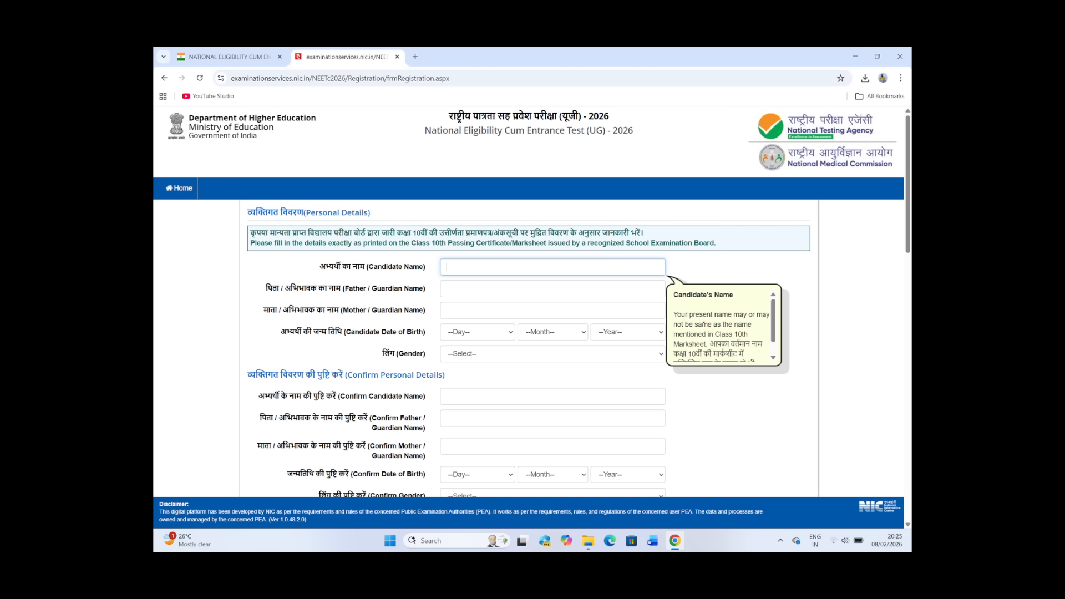
{"action": "left_click_drag", "start_coordinate": [678, 321], "coordinate": [767, 318]}
{"action": "mouse_move", "coordinate": [677, 328]}
{"action": "left_mouse_down"}
{"action": "mouse_move", "coordinate": [748, 328]}
{"action": "mouse_move", "coordinate": [725, 338]}
{"action": "mouse_move", "coordinate": [747, 337]}
{"action": "left_mouse_up"}
{"action": "mouse_move", "coordinate": [677, 348]}
{"action": "left_mouse_down"}
{"action": "mouse_move", "coordinate": [712, 350]}
{"action": "mouse_move", "coordinate": [783, 323]}
{"action": "mouse_move", "coordinate": [777, 350]}
{"action": "left_mouse_up"}
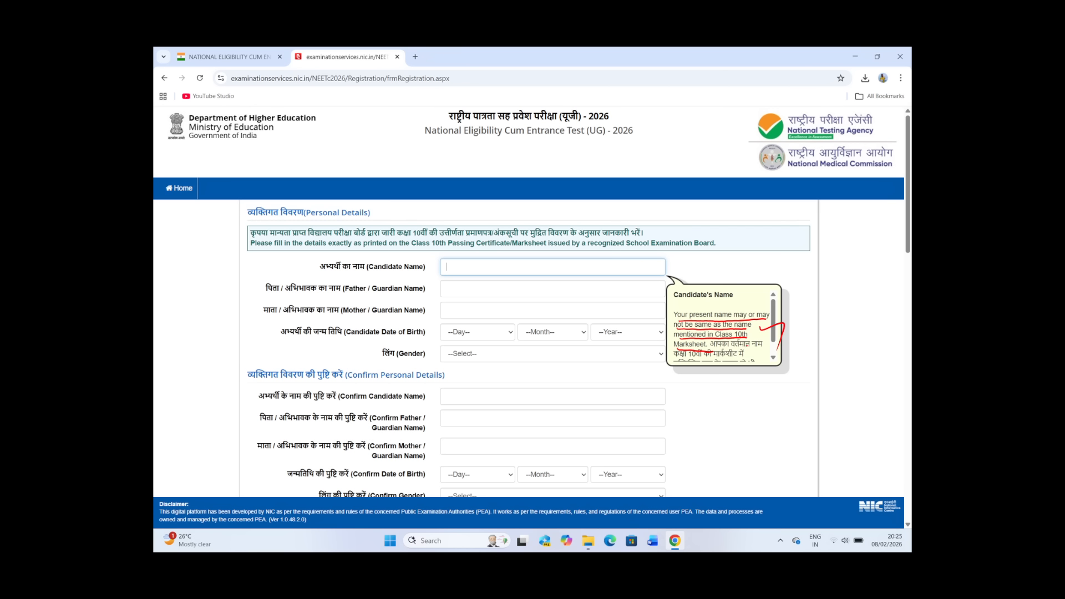
{"action": "mouse_move", "coordinate": [752, 304]}
{"action": "left_mouse_down"}
{"action": "mouse_move", "coordinate": [694, 297]}
{"action": "mouse_move", "coordinate": [681, 361]}
{"action": "mouse_move", "coordinate": [790, 337]}
{"action": "mouse_move", "coordinate": [711, 292]}
{"action": "left_mouse_up"}
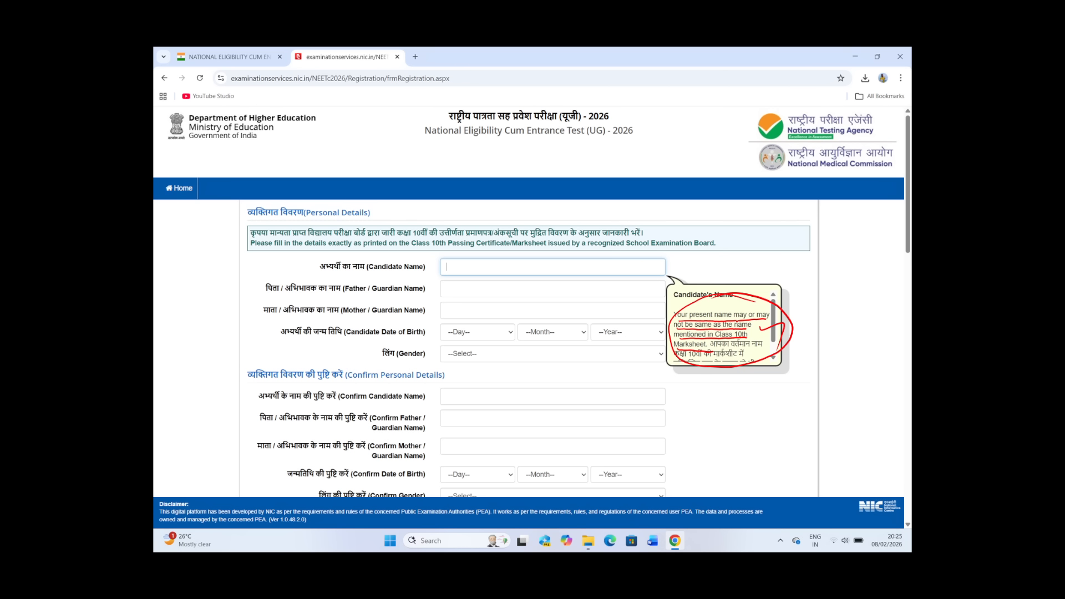
{"action": "left_click_drag", "start_coordinate": [801, 320], "coordinate": [809, 312]}
{"action": "left_click_drag", "start_coordinate": [800, 318], "coordinate": [837, 318]}
{"action": "mouse_move", "coordinate": [453, 292]}
{"action": "left_mouse_down"}
{"action": "mouse_move", "coordinate": [482, 297]}
{"action": "mouse_move", "coordinate": [495, 351]}
{"action": "left_mouse_up"}
{"action": "left_click_drag", "start_coordinate": [452, 400], "coordinate": [507, 400]}
{"action": "left_click_drag", "start_coordinate": [470, 269], "coordinate": [509, 246]}
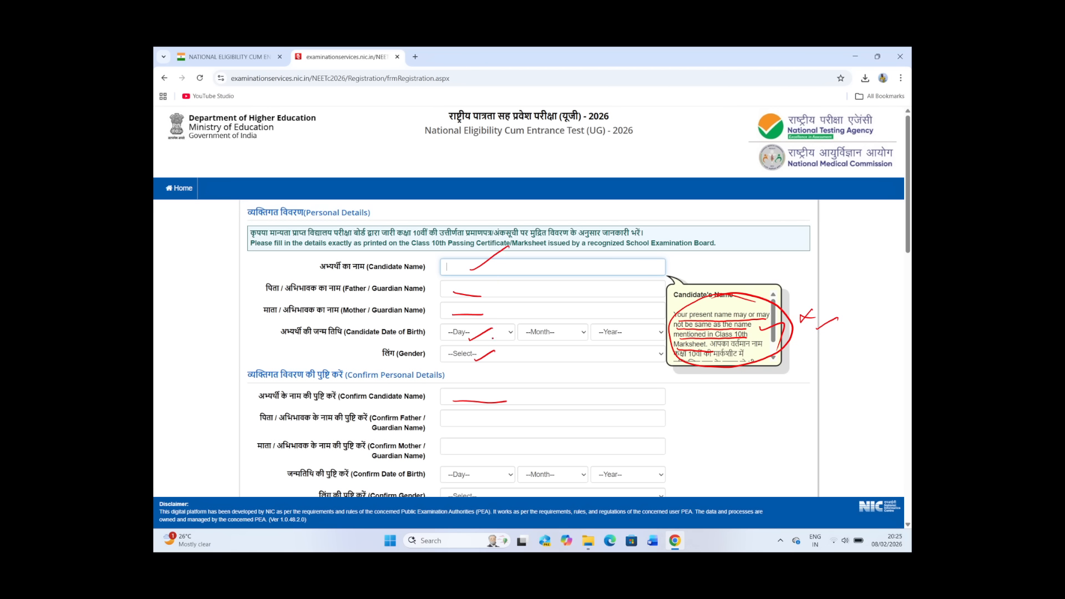
{"action": "mouse_move", "coordinate": [456, 421]}
{"action": "left_mouse_down"}
{"action": "mouse_move", "coordinate": [483, 418]}
{"action": "mouse_move", "coordinate": [492, 438]}
{"action": "left_mouse_up"}
{"action": "mouse_move", "coordinate": [461, 475]}
{"action": "left_mouse_down"}
{"action": "mouse_move", "coordinate": [483, 472]}
{"action": "mouse_move", "coordinate": [486, 489]}
{"action": "left_mouse_up"}
{"action": "scroll", "coordinate": [477, 401], "scroll_direction": "down", "scroll_amount": 10}
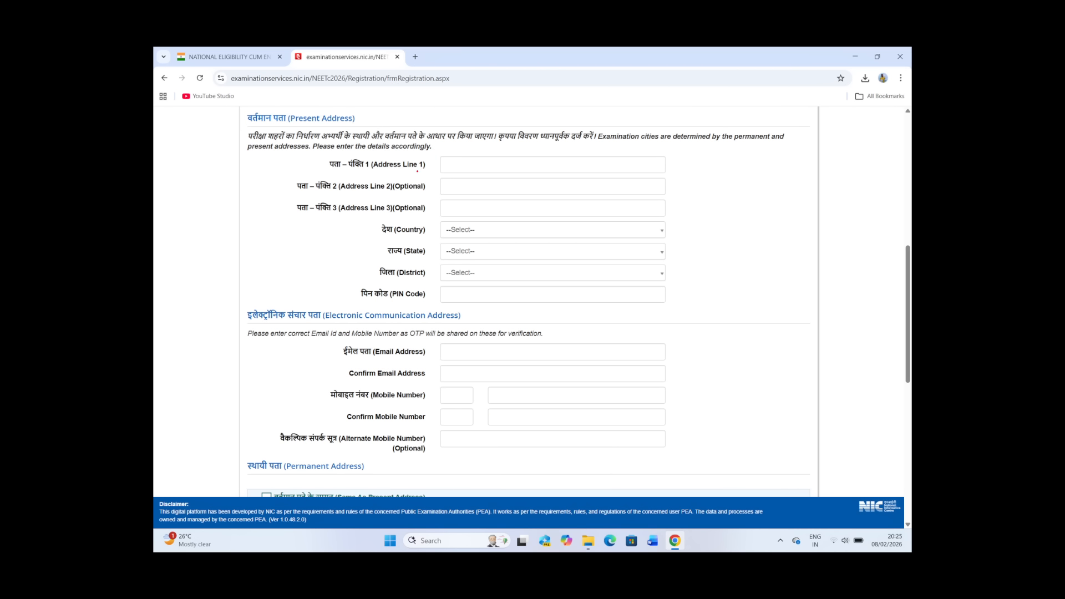
{"action": "left_click_drag", "start_coordinate": [312, 133], "coordinate": [354, 120]}
{"action": "mouse_move", "coordinate": [321, 143]}
{"action": "left_mouse_down"}
{"action": "mouse_move", "coordinate": [366, 129]}
{"action": "mouse_move", "coordinate": [391, 147]}
{"action": "left_mouse_up"}
{"action": "left_click_drag", "start_coordinate": [298, 475], "coordinate": [333, 477]}
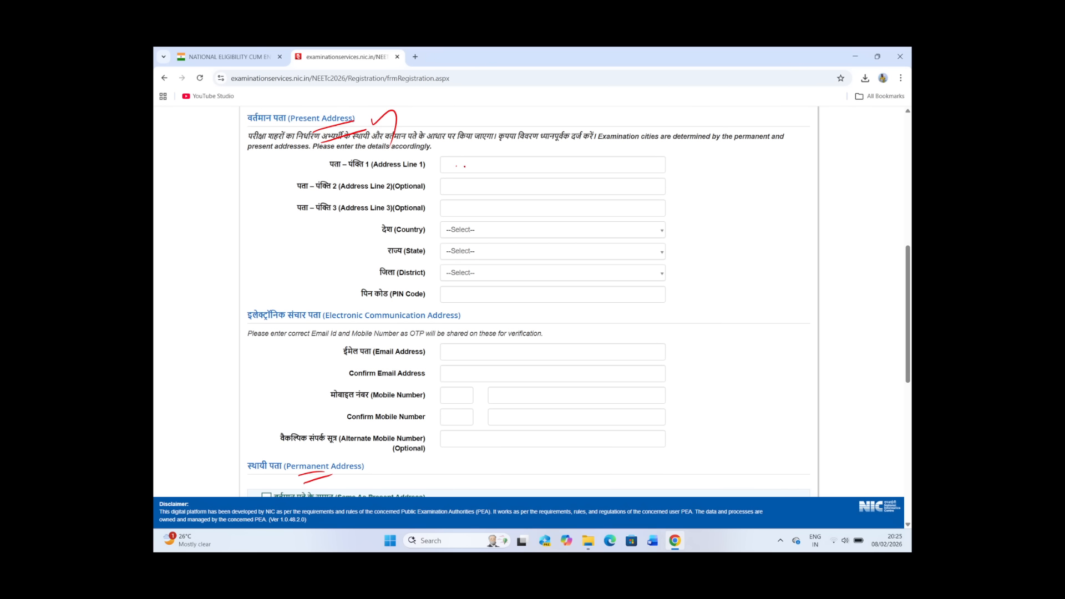
{"action": "mouse_move", "coordinate": [456, 165]}
{"action": "left_mouse_down"}
{"action": "mouse_move", "coordinate": [488, 164]}
{"action": "mouse_move", "coordinate": [488, 208]}
{"action": "left_mouse_up"}
{"action": "left_click_drag", "start_coordinate": [503, 166], "coordinate": [566, 155]}
{"action": "mouse_move", "coordinate": [501, 196]}
{"action": "left_mouse_down"}
{"action": "mouse_move", "coordinate": [524, 186]}
{"action": "mouse_move", "coordinate": [522, 209]}
{"action": "left_mouse_up"}
{"action": "left_click_drag", "start_coordinate": [450, 237], "coordinate": [481, 228]}
{"action": "mouse_move", "coordinate": [457, 261]}
{"action": "left_mouse_down"}
{"action": "mouse_move", "coordinate": [492, 254]}
{"action": "mouse_move", "coordinate": [501, 273]}
{"action": "left_mouse_up"}
{"action": "left_click_drag", "start_coordinate": [485, 309], "coordinate": [513, 299]}
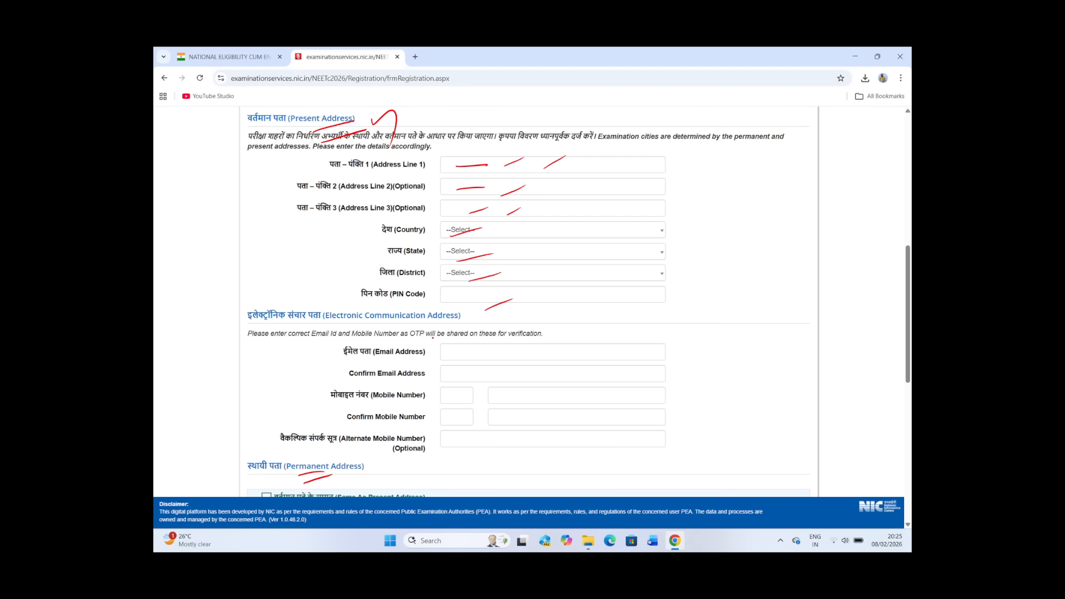
{"action": "mouse_move", "coordinate": [432, 338]}
{"action": "left_mouse_down"}
{"action": "mouse_move", "coordinate": [361, 346]}
{"action": "mouse_move", "coordinate": [430, 345]}
{"action": "mouse_move", "coordinate": [410, 337]}
{"action": "mouse_move", "coordinate": [516, 364]}
{"action": "mouse_move", "coordinate": [520, 340]}
{"action": "left_mouse_up"}
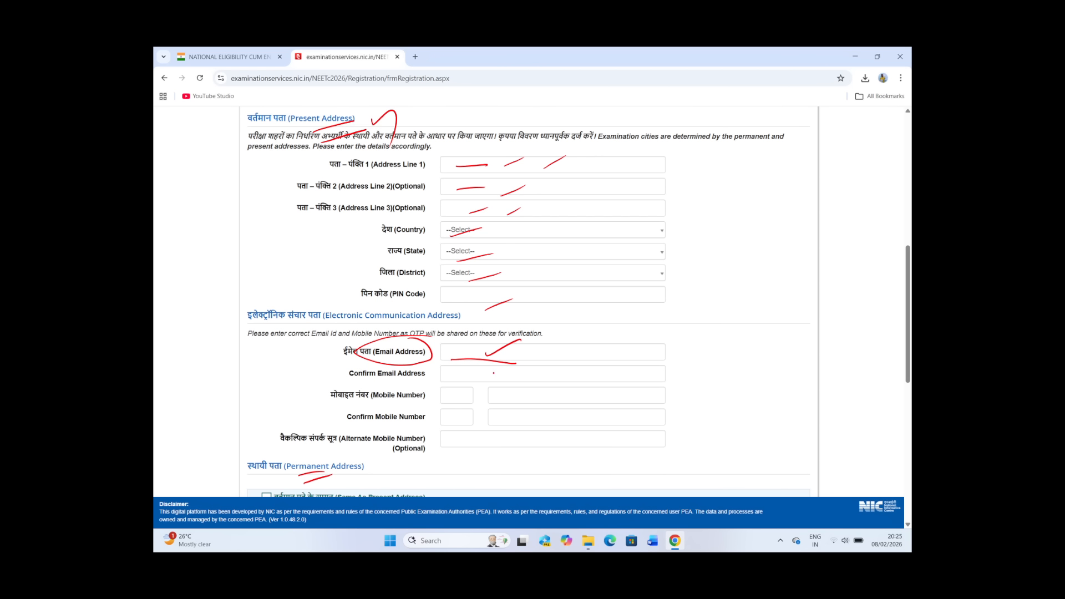
{"action": "mouse_move", "coordinate": [455, 378]}
{"action": "left_mouse_down"}
{"action": "mouse_move", "coordinate": [510, 381]}
{"action": "mouse_move", "coordinate": [539, 403]}
{"action": "mouse_move", "coordinate": [538, 421]}
{"action": "mouse_move", "coordinate": [563, 422]}
{"action": "left_mouse_up"}
{"action": "mouse_move", "coordinate": [457, 445]}
{"action": "left_mouse_down"}
{"action": "mouse_move", "coordinate": [479, 448]}
{"action": "mouse_move", "coordinate": [376, 453]}
{"action": "mouse_move", "coordinate": [424, 439]}
{"action": "left_mouse_up"}
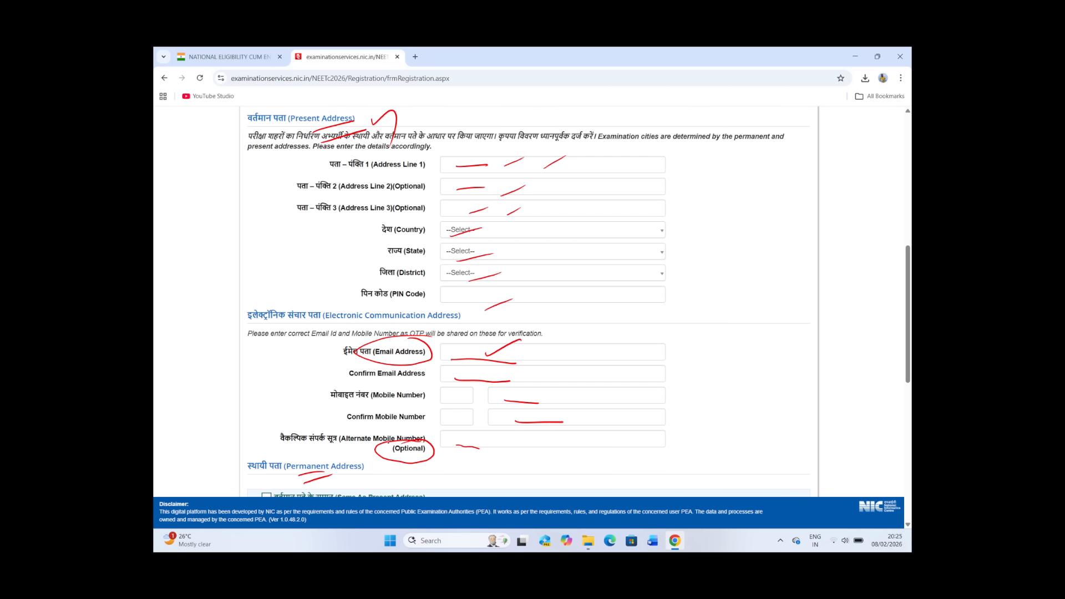
{"action": "mouse_move", "coordinate": [438, 452]}
{"action": "left_mouse_down"}
{"action": "mouse_move", "coordinate": [430, 464]}
{"action": "mouse_move", "coordinate": [451, 465]}
{"action": "left_mouse_up"}
{"action": "scroll", "coordinate": [536, 446], "scroll_direction": "down", "scroll_amount": 6}
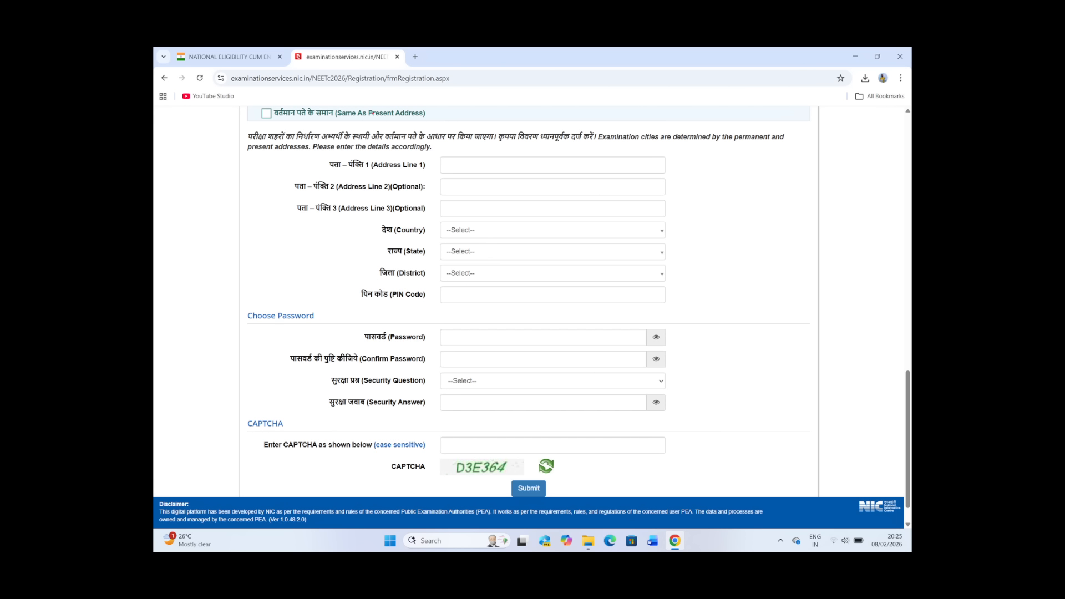
{"action": "mouse_move", "coordinate": [364, 121]}
{"action": "left_mouse_down"}
{"action": "mouse_move", "coordinate": [391, 123]}
{"action": "mouse_move", "coordinate": [356, 118]}
{"action": "left_mouse_up"}
{"action": "left_click_drag", "start_coordinate": [340, 123], "coordinate": [357, 121]}
{"action": "left_click_drag", "start_coordinate": [264, 109], "coordinate": [280, 104]}
{"action": "left_click_drag", "start_coordinate": [464, 342], "coordinate": [505, 344]}
{"action": "mouse_move", "coordinate": [687, 331]}
{"action": "left_mouse_down"}
{"action": "mouse_move", "coordinate": [687, 348]}
{"action": "mouse_move", "coordinate": [723, 346]}
{"action": "left_mouse_up"}
{"action": "left_click", "coordinate": [706, 336]}
{"action": "left_click_drag", "start_coordinate": [732, 336], "coordinate": [751, 352]}
{"action": "left_click", "coordinate": [763, 342]}
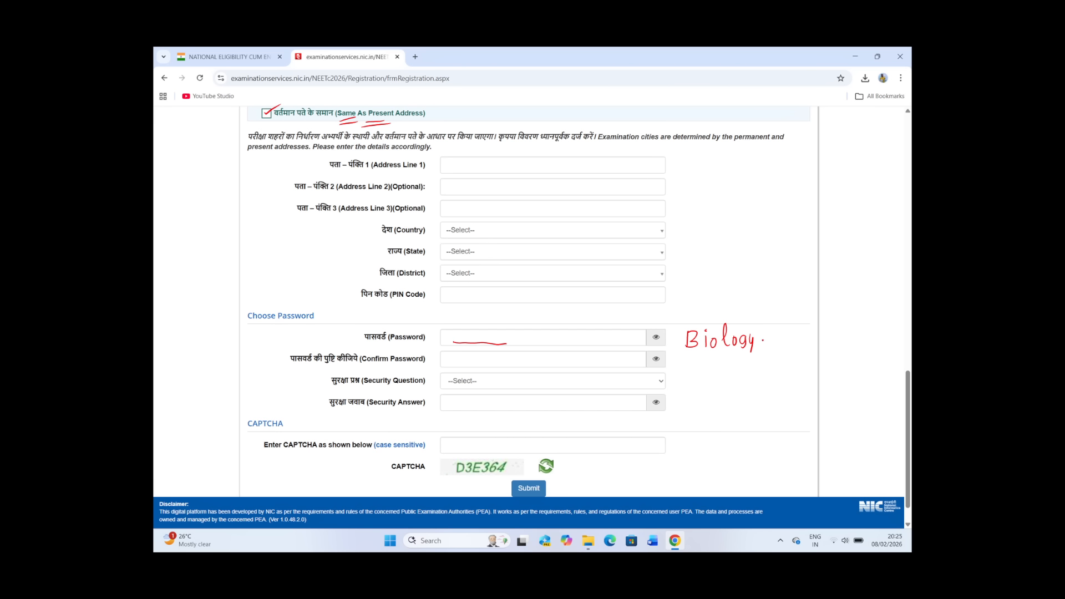
{"action": "mouse_move", "coordinate": [767, 341]}
{"action": "left_mouse_down"}
{"action": "mouse_move", "coordinate": [761, 348]}
{"action": "mouse_move", "coordinate": [775, 340]}
{"action": "mouse_move", "coordinate": [810, 348]}
{"action": "left_mouse_up"}
{"action": "left_click_drag", "start_coordinate": [697, 358], "coordinate": [817, 361]}
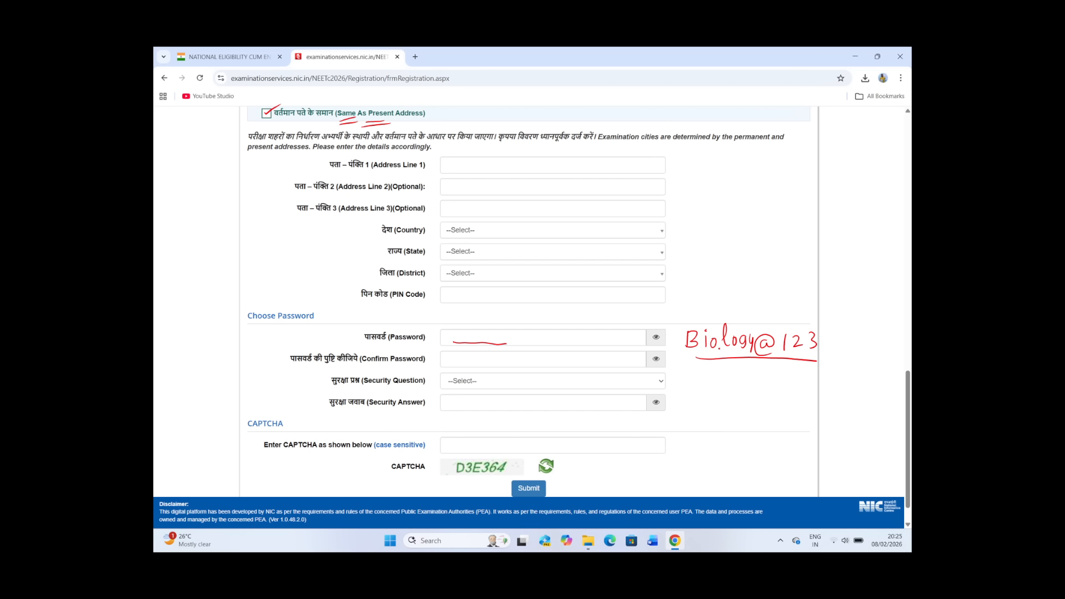
{"action": "left_click_drag", "start_coordinate": [688, 324], "coordinate": [745, 325]}
{"action": "left_click_drag", "start_coordinate": [776, 339], "coordinate": [778, 320]}
{"action": "mouse_move", "coordinate": [741, 300]}
{"action": "left_mouse_down"}
{"action": "mouse_move", "coordinate": [743, 318]}
{"action": "mouse_move", "coordinate": [735, 297]}
{"action": "mouse_move", "coordinate": [792, 306]}
{"action": "left_mouse_up"}
{"action": "mouse_move", "coordinate": [797, 291]}
{"action": "left_mouse_down"}
{"action": "mouse_move", "coordinate": [799, 305]}
{"action": "mouse_move", "coordinate": [792, 283]}
{"action": "mouse_move", "coordinate": [777, 299]}
{"action": "left_mouse_up"}
{"action": "left_click_drag", "start_coordinate": [771, 297], "coordinate": [770, 311]}
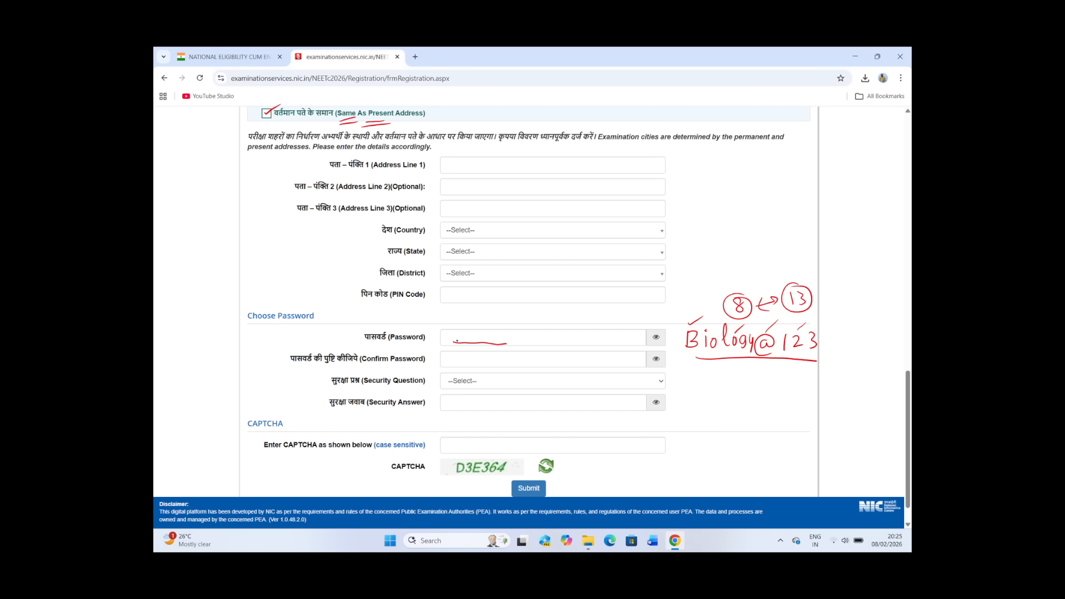
{"action": "mouse_move", "coordinate": [458, 363]}
{"action": "left_mouse_down"}
{"action": "mouse_move", "coordinate": [508, 362]}
{"action": "mouse_move", "coordinate": [493, 382]}
{"action": "mouse_move", "coordinate": [539, 372]}
{"action": "left_mouse_up"}
{"action": "mouse_move", "coordinate": [465, 400]}
{"action": "left_mouse_down"}
{"action": "mouse_move", "coordinate": [455, 398]}
{"action": "mouse_move", "coordinate": [473, 413]}
{"action": "left_mouse_up"}
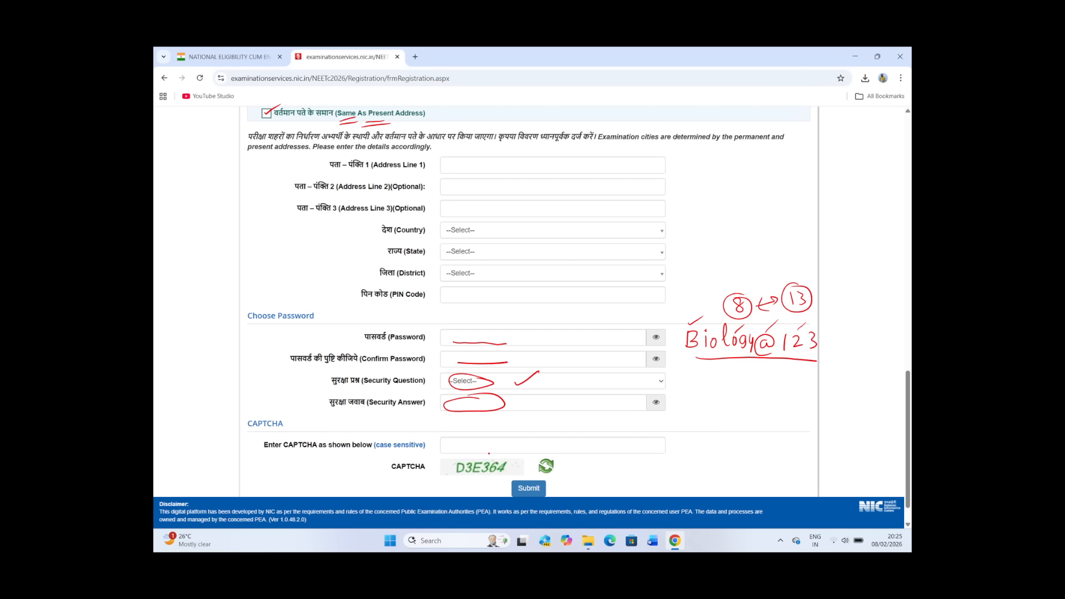
{"action": "mouse_move", "coordinate": [488, 453]}
{"action": "left_mouse_down"}
{"action": "mouse_move", "coordinate": [443, 468]}
{"action": "mouse_move", "coordinate": [514, 467]}
{"action": "mouse_move", "coordinate": [466, 453]}
{"action": "mouse_move", "coordinate": [531, 450]}
{"action": "mouse_move", "coordinate": [511, 466]}
{"action": "left_mouse_up"}
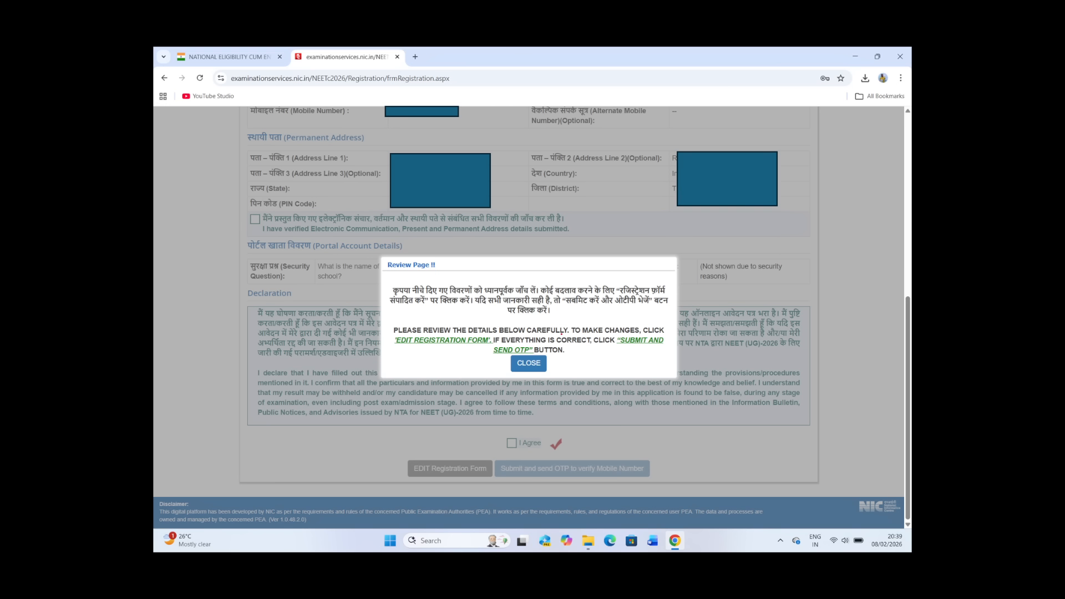
{"action": "left_click_drag", "start_coordinate": [430, 351], "coordinate": [463, 344]}
{"action": "left_click_drag", "start_coordinate": [442, 353], "coordinate": [469, 351]}
{"action": "left_click_drag", "start_coordinate": [575, 363], "coordinate": [588, 361]}
{"action": "mouse_move", "coordinate": [536, 353]}
{"action": "left_mouse_down"}
{"action": "mouse_move", "coordinate": [547, 373]}
{"action": "mouse_move", "coordinate": [523, 354]}
{"action": "left_mouse_up"}
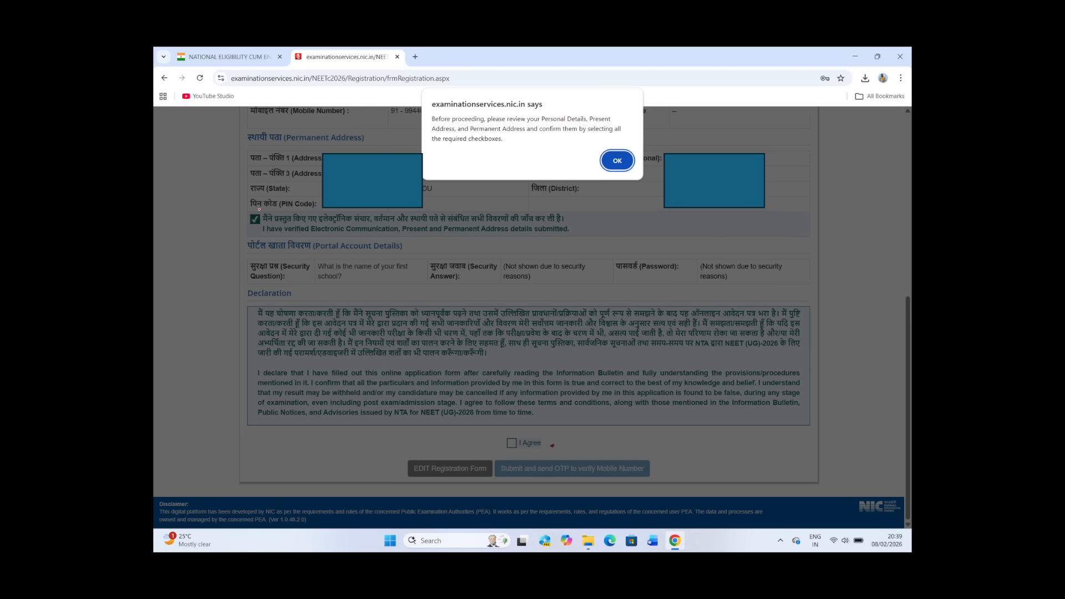
{"action": "mouse_move", "coordinate": [260, 207]}
{"action": "left_mouse_down"}
{"action": "mouse_move", "coordinate": [281, 212]}
{"action": "mouse_move", "coordinate": [250, 232]}
{"action": "left_mouse_up"}
{"action": "left_click_drag", "start_coordinate": [516, 121], "coordinate": [547, 131]}
{"action": "left_click_drag", "start_coordinate": [261, 125], "coordinate": [265, 134]}
{"action": "mouse_move", "coordinate": [637, 148]}
{"action": "left_mouse_down"}
{"action": "mouse_move", "coordinate": [613, 145]}
{"action": "mouse_move", "coordinate": [639, 166]}
{"action": "left_mouse_up"}
{"action": "key", "text": "Return"}
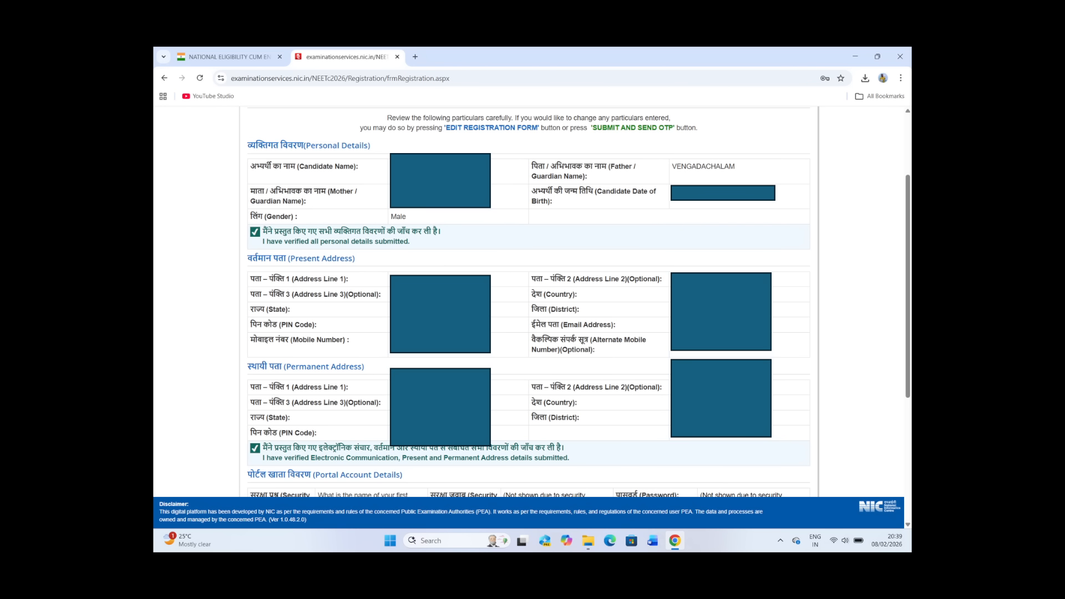
{"action": "mouse_move", "coordinate": [261, 213]}
{"action": "left_mouse_down"}
{"action": "mouse_move", "coordinate": [283, 231]}
{"action": "mouse_move", "coordinate": [272, 214]}
{"action": "left_mouse_up"}
{"action": "mouse_move", "coordinate": [247, 438]}
{"action": "left_mouse_down"}
{"action": "mouse_move", "coordinate": [235, 444]}
{"action": "mouse_move", "coordinate": [266, 438]}
{"action": "left_mouse_up"}
{"action": "key", "text": "Right"}
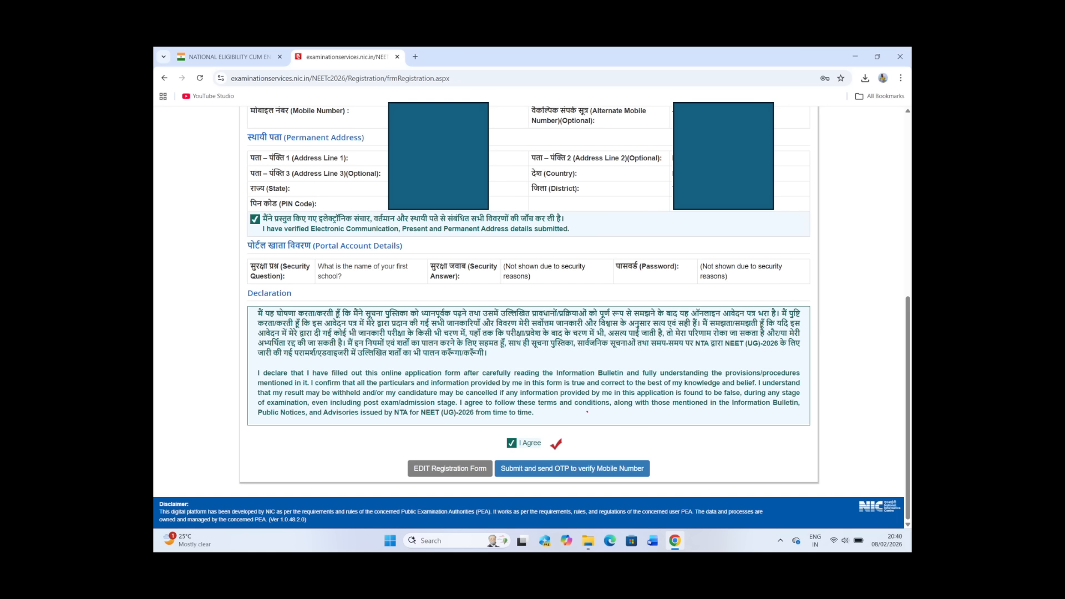
{"action": "mouse_move", "coordinate": [518, 428]}
{"action": "left_mouse_down"}
{"action": "mouse_move", "coordinate": [522, 487]}
{"action": "mouse_move", "coordinate": [652, 493]}
{"action": "mouse_move", "coordinate": [602, 450]}
{"action": "mouse_move", "coordinate": [510, 468]}
{"action": "left_mouse_up"}
{"action": "key", "text": "Right"}
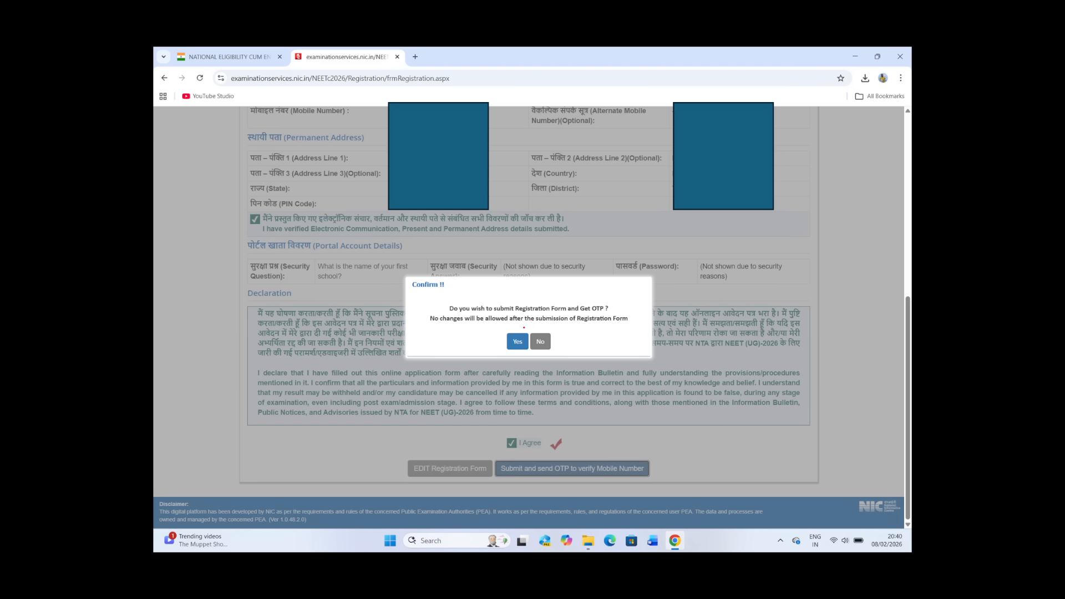
{"action": "mouse_move", "coordinate": [526, 329]}
{"action": "left_mouse_down"}
{"action": "mouse_move", "coordinate": [519, 353]}
{"action": "mouse_move", "coordinate": [527, 325]}
{"action": "left_mouse_up"}
{"action": "key", "text": "Right"}
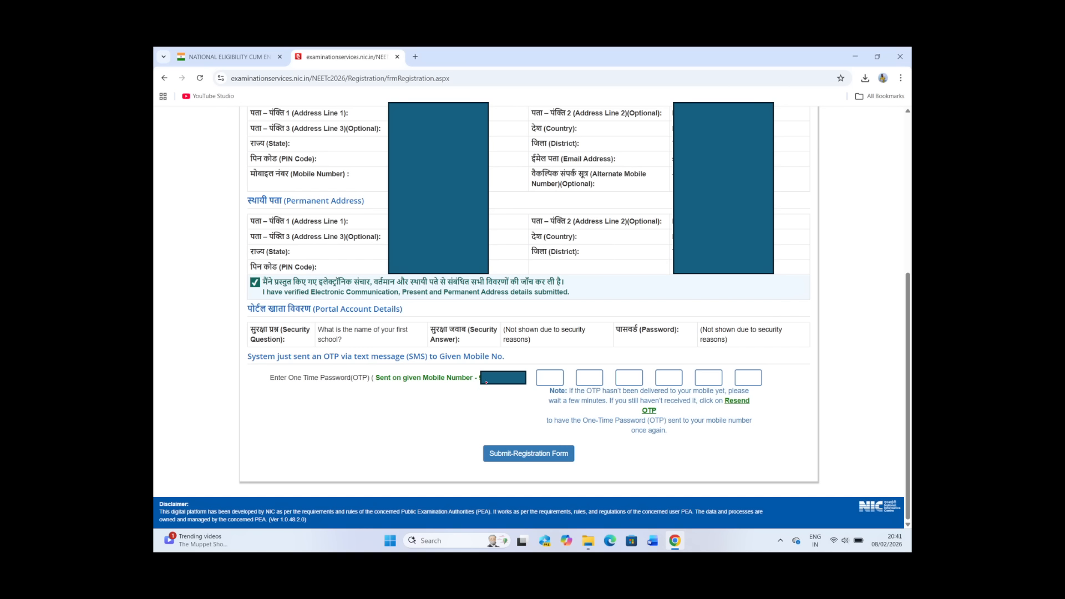
{"action": "mouse_move", "coordinate": [481, 372]}
{"action": "left_mouse_down"}
{"action": "mouse_move", "coordinate": [491, 400]}
{"action": "mouse_move", "coordinate": [452, 394]}
{"action": "left_mouse_up"}
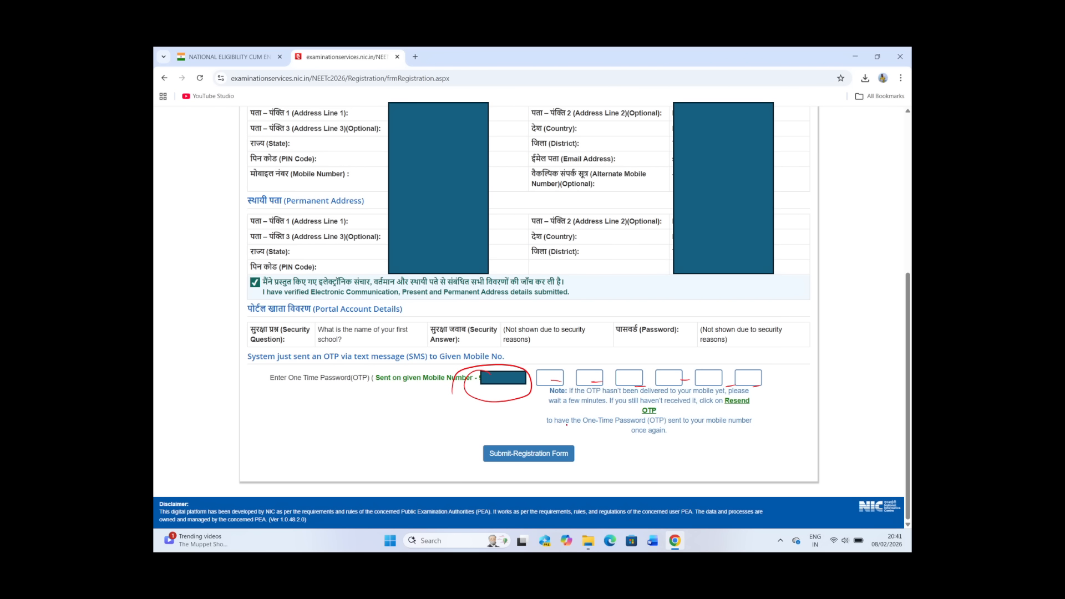
{"action": "mouse_move", "coordinate": [566, 426]}
{"action": "left_mouse_down"}
{"action": "mouse_move", "coordinate": [489, 436]}
{"action": "mouse_move", "coordinate": [606, 432]}
{"action": "mouse_move", "coordinate": [505, 437]}
{"action": "left_mouse_up"}
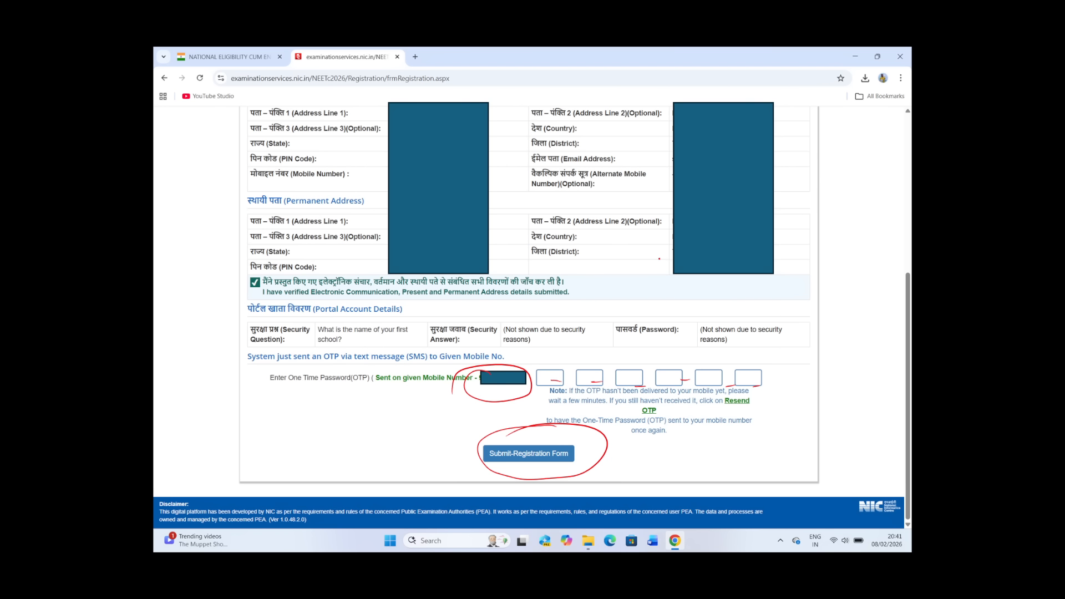
{"action": "key", "text": "Right"}
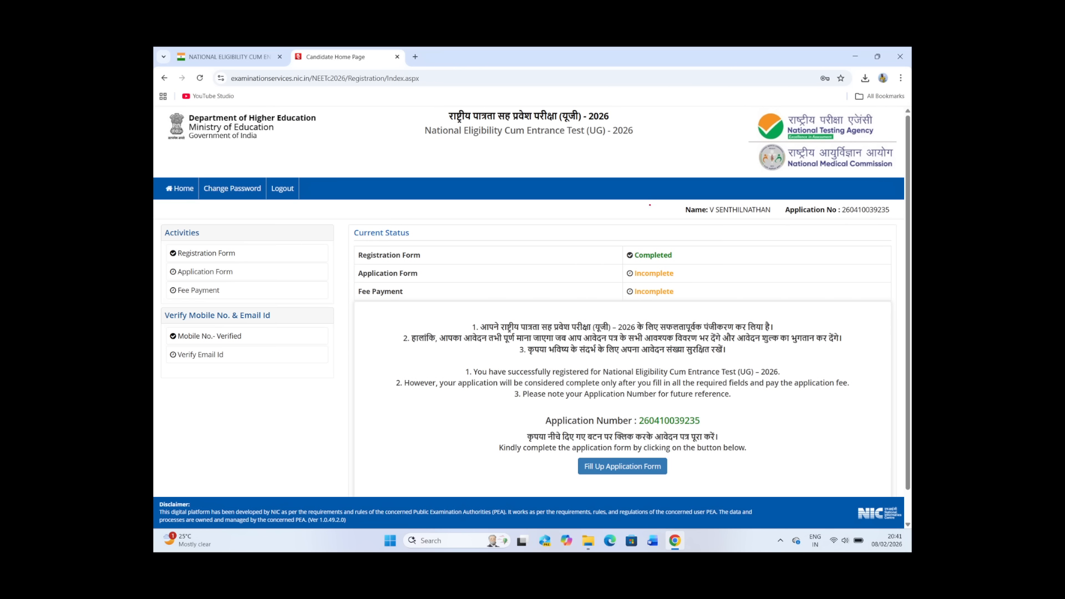
{"action": "left_click_drag", "start_coordinate": [842, 194], "coordinate": [814, 212]}
{"action": "left_click_drag", "start_coordinate": [707, 220], "coordinate": [676, 218]}
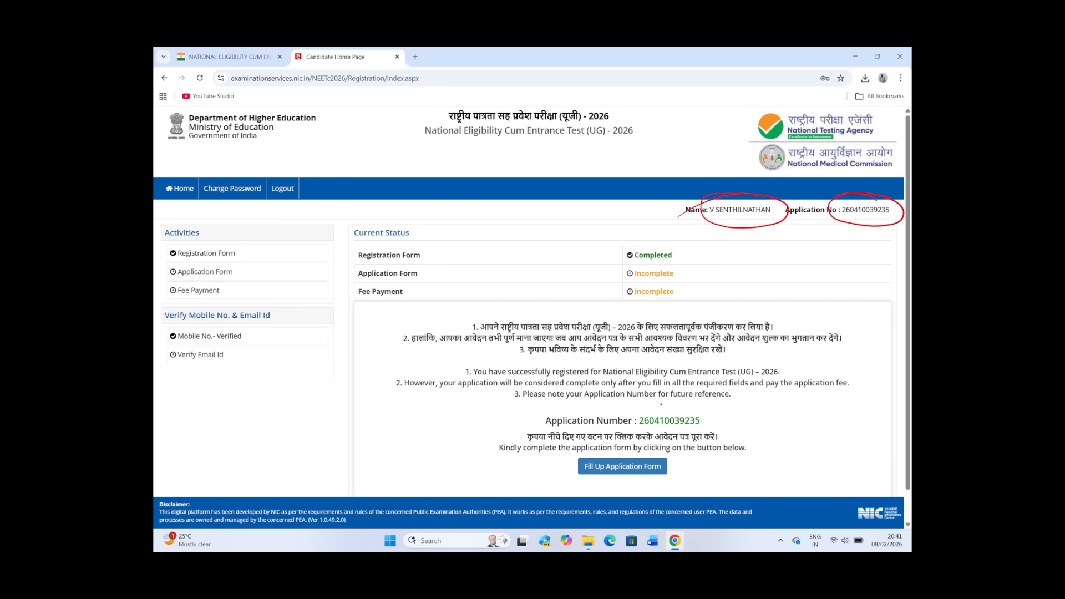
{"action": "mouse_move", "coordinate": [661, 404]}
{"action": "left_mouse_down"}
{"action": "mouse_move", "coordinate": [719, 426]}
{"action": "mouse_move", "coordinate": [611, 424]}
{"action": "left_mouse_up"}
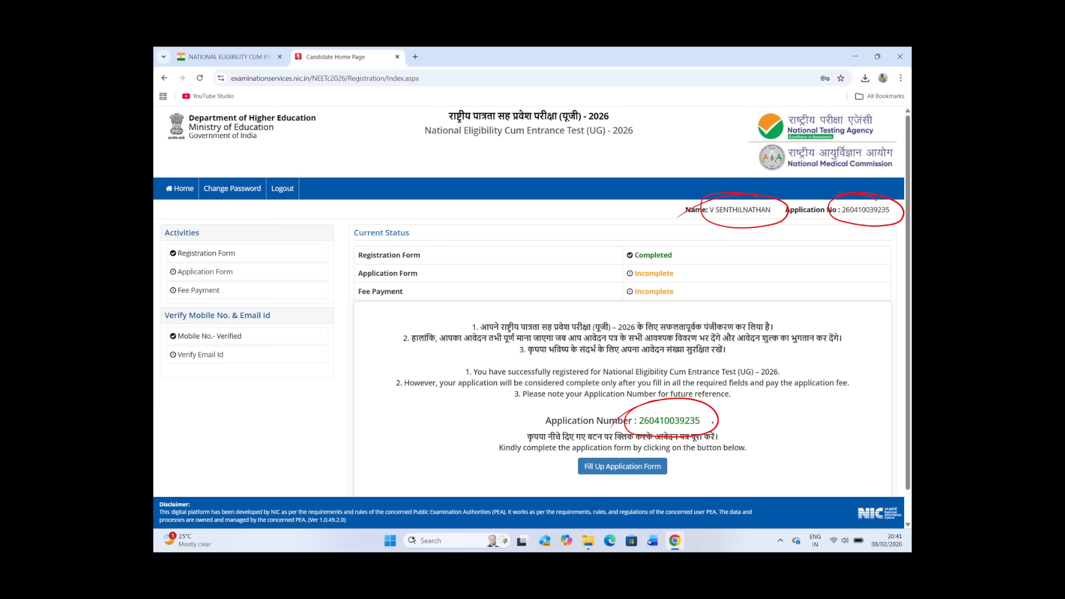
Step: Tick the application number, circle Fill Up Application Form, Registration Form and Verify Email Id, and tick Application Form and Fee Payment in red ink
{"action": "mouse_move", "coordinate": [719, 411]}
{"action": "left_mouse_down"}
{"action": "mouse_move", "coordinate": [731, 430]}
{"action": "mouse_move", "coordinate": [747, 403]}
{"action": "left_mouse_up"}
{"action": "mouse_move", "coordinate": [234, 245]}
{"action": "left_mouse_down"}
{"action": "mouse_move", "coordinate": [169, 246]}
{"action": "mouse_move", "coordinate": [248, 253]}
{"action": "mouse_move", "coordinate": [211, 244]}
{"action": "left_mouse_up"}
{"action": "left_click_drag", "start_coordinate": [629, 454], "coordinate": [593, 462]}
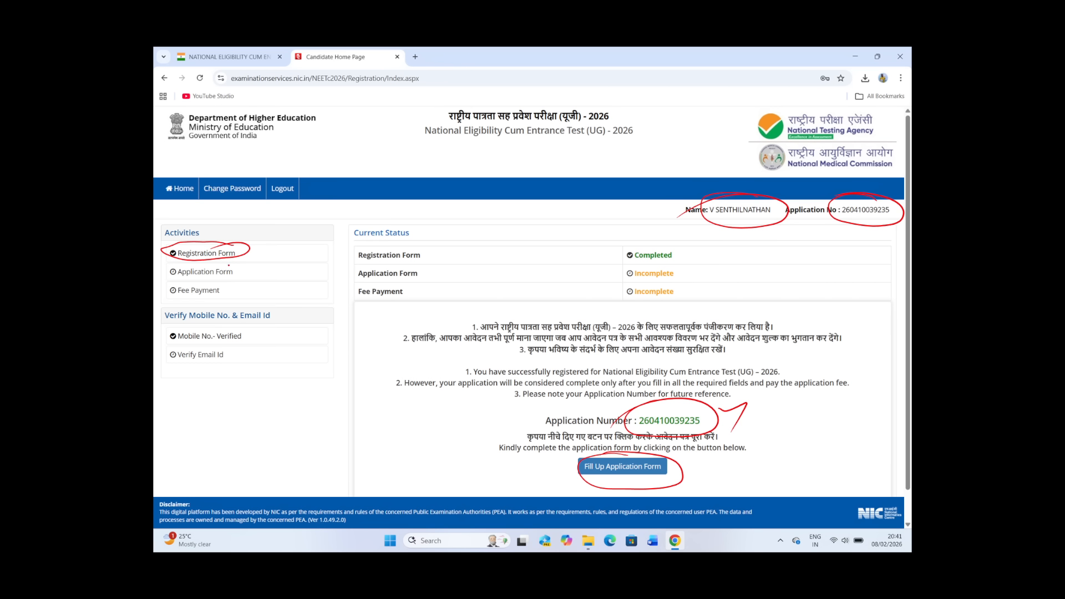
{"action": "mouse_move", "coordinate": [236, 279]}
{"action": "left_mouse_down"}
{"action": "mouse_move", "coordinate": [269, 271]}
{"action": "mouse_move", "coordinate": [266, 285]}
{"action": "mouse_move", "coordinate": [251, 287]}
{"action": "left_mouse_up"}
{"action": "mouse_move", "coordinate": [181, 349]}
{"action": "left_mouse_down"}
{"action": "mouse_move", "coordinate": [228, 341]}
{"action": "mouse_move", "coordinate": [232, 362]}
{"action": "left_mouse_up"}
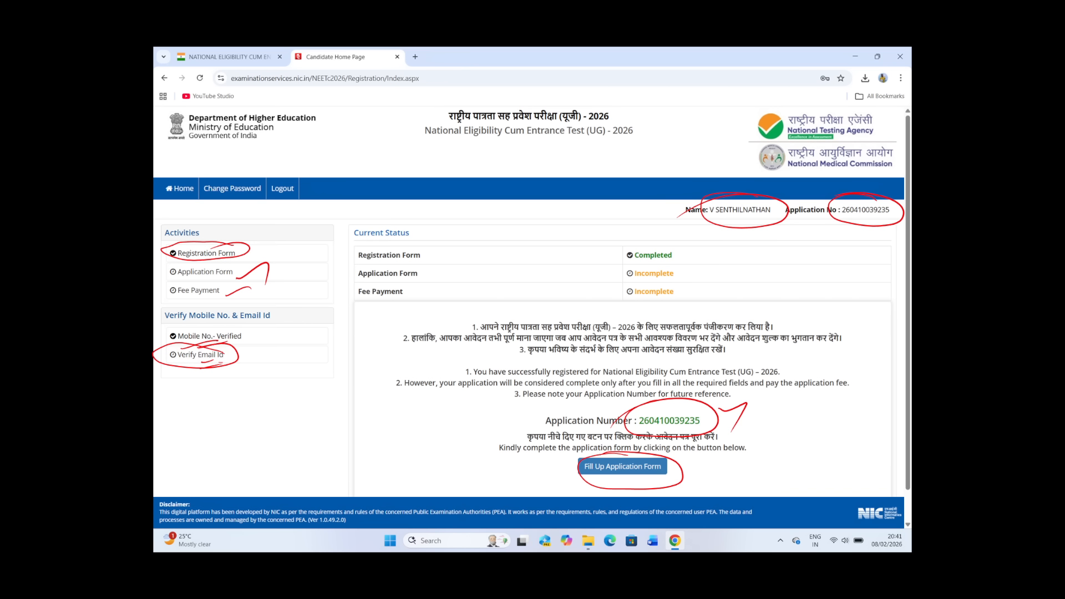
Step: Advance to the Application Form Steps slide and mark Register Contact Details, its Completed status and Register Personal Detail in ink
{"action": "key", "text": "Right"}
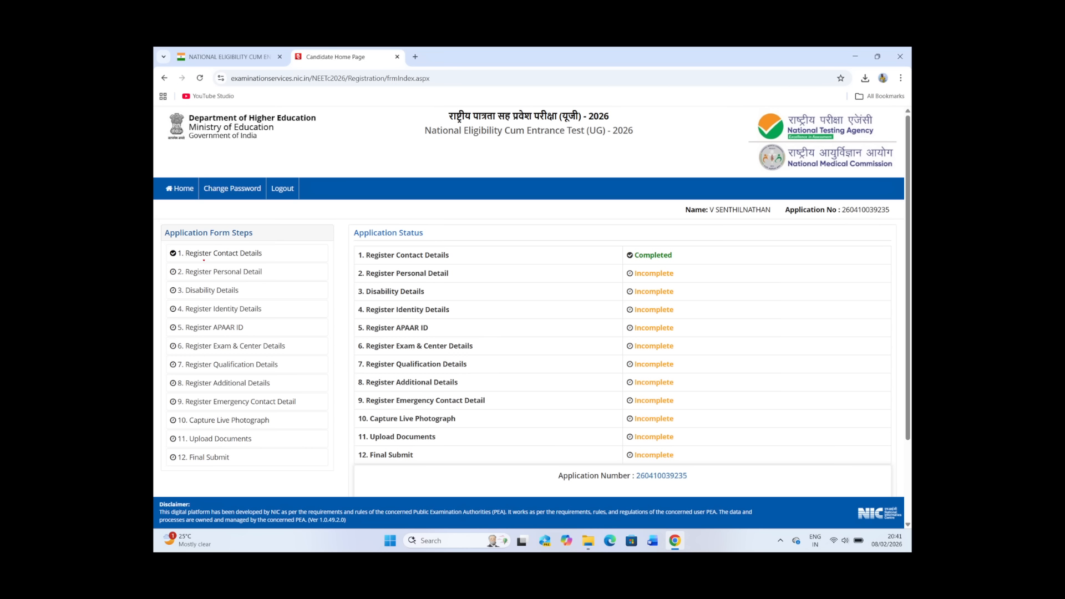
{"action": "left_click_drag", "start_coordinate": [204, 260], "coordinate": [268, 260]}
{"action": "left_click_drag", "start_coordinate": [676, 256], "coordinate": [705, 262]}
{"action": "left_click_drag", "start_coordinate": [197, 281], "coordinate": [264, 279]}
Step: Show the filled Personal Details slide and mark the candidate name, the fields from gender to nationality, and the state in ink
{"action": "scroll", "coordinate": [256, 251], "scroll_direction": "down", "scroll_amount": 2}
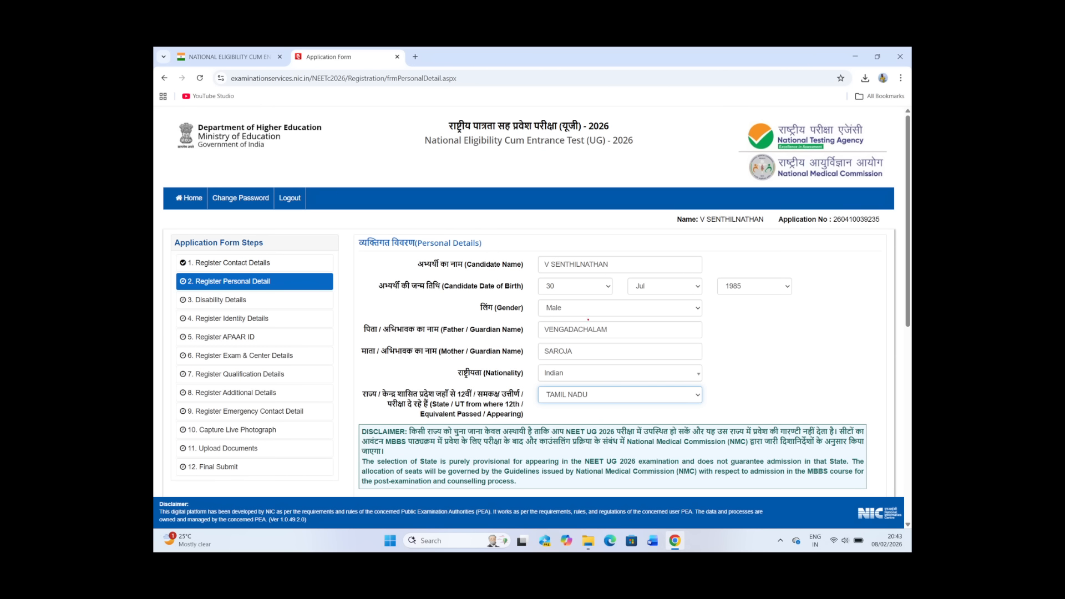
{"action": "left_click_drag", "start_coordinate": [595, 275], "coordinate": [620, 266]}
{"action": "mouse_move", "coordinate": [603, 303]}
{"action": "left_mouse_down"}
{"action": "mouse_move", "coordinate": [634, 292]}
{"action": "mouse_move", "coordinate": [657, 303]}
{"action": "mouse_move", "coordinate": [646, 350]}
{"action": "mouse_move", "coordinate": [627, 366]}
{"action": "left_mouse_up"}
{"action": "left_click_drag", "start_coordinate": [606, 404], "coordinate": [624, 397]}
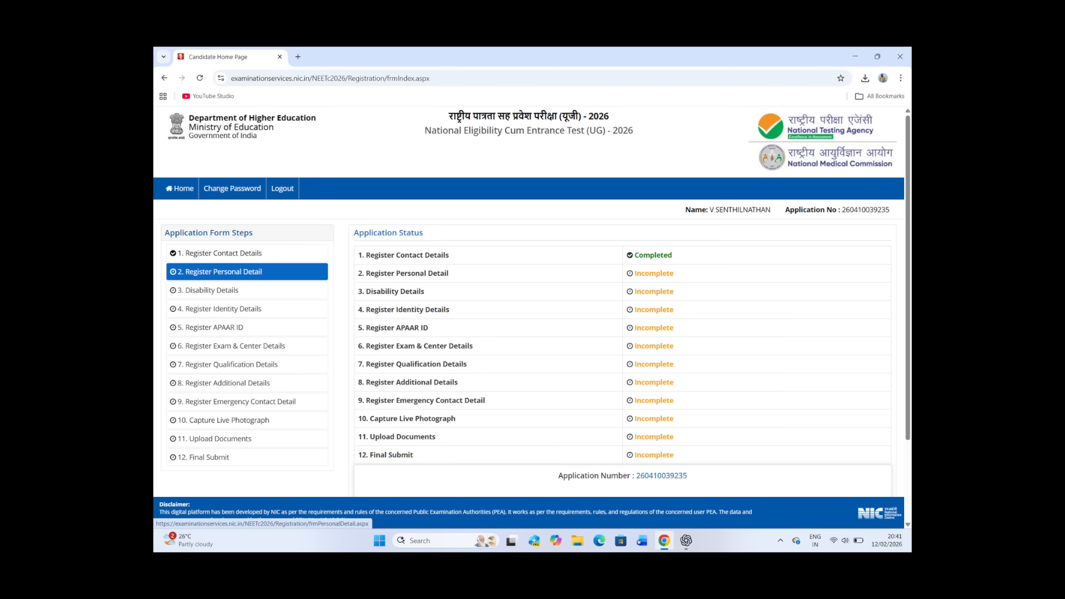
Step: Advance to the slide with the blank Category fields, circle Category and handwrite General beside it with a double underline
{"action": "left_click", "coordinate": [246, 272]}
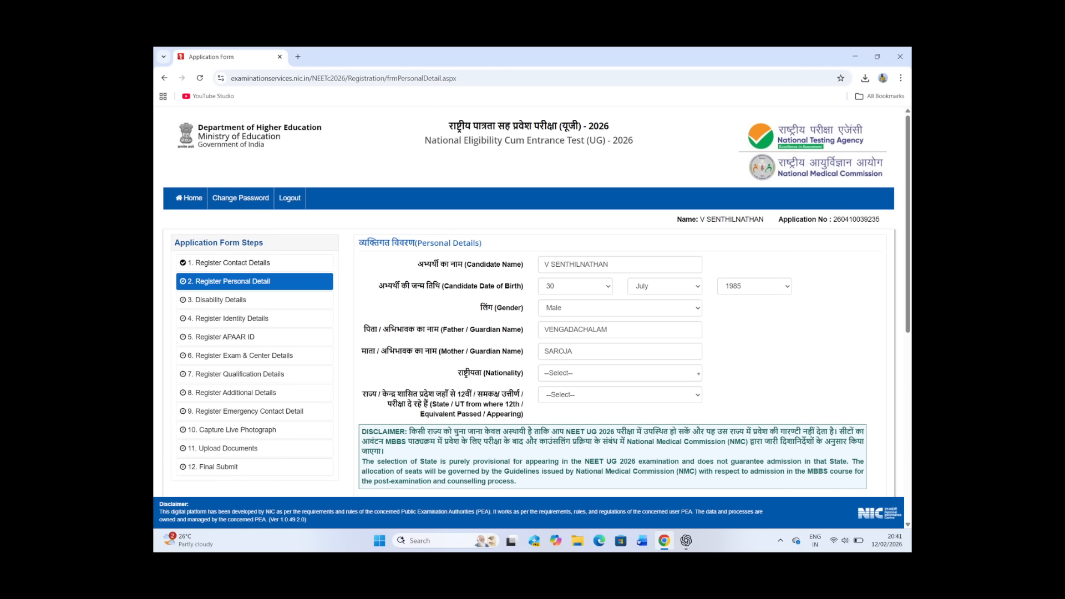
{"action": "scroll", "coordinate": [530, 300], "scroll_direction": "down", "scroll_amount": 7}
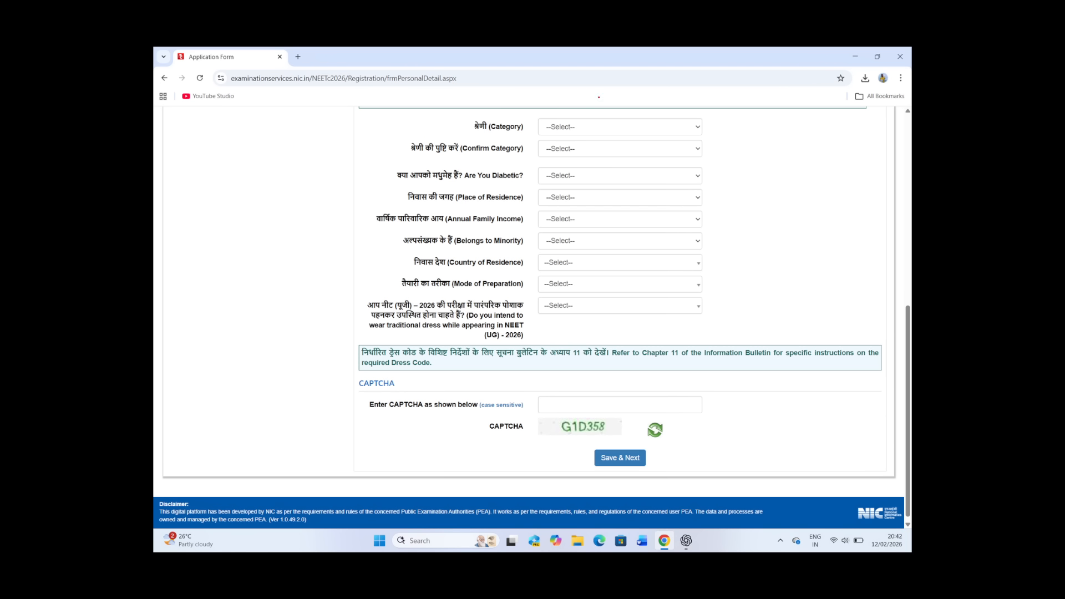
{"action": "mouse_move", "coordinate": [513, 118]}
{"action": "left_mouse_down"}
{"action": "mouse_move", "coordinate": [508, 137]}
{"action": "mouse_move", "coordinate": [485, 118]}
{"action": "left_mouse_up"}
{"action": "mouse_move", "coordinate": [728, 125]}
{"action": "left_mouse_down"}
{"action": "mouse_move", "coordinate": [783, 124]}
{"action": "mouse_move", "coordinate": [788, 138]}
{"action": "left_mouse_up"}
{"action": "left_click_drag", "start_coordinate": [732, 152], "coordinate": [795, 146]}
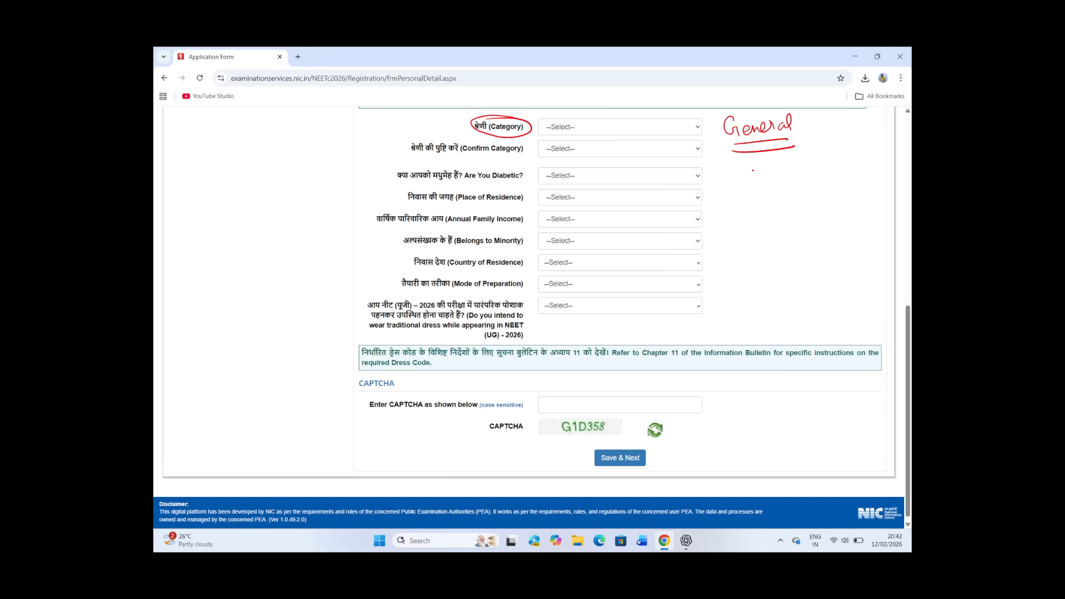
Step: Handwrite the category options OBC, EWS, SC and ST in a list below General and mark the list
{"action": "mouse_move", "coordinate": [754, 168]}
{"action": "left_mouse_down"}
{"action": "mouse_move", "coordinate": [780, 176]}
{"action": "mouse_move", "coordinate": [754, 203]}
{"action": "mouse_move", "coordinate": [782, 199]}
{"action": "mouse_move", "coordinate": [755, 226]}
{"action": "mouse_move", "coordinate": [768, 224]}
{"action": "mouse_move", "coordinate": [761, 250]}
{"action": "left_mouse_up"}
{"action": "left_click_drag", "start_coordinate": [775, 238], "coordinate": [787, 236]}
{"action": "left_click_drag", "start_coordinate": [781, 238], "coordinate": [782, 249]}
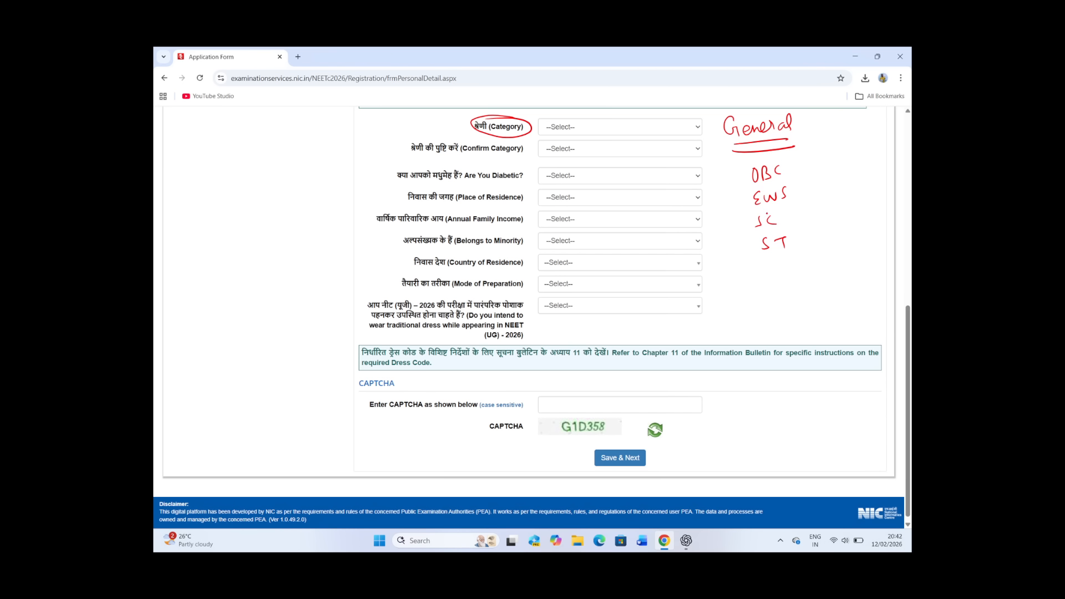
{"action": "left_click_drag", "start_coordinate": [795, 175], "coordinate": [770, 267]}
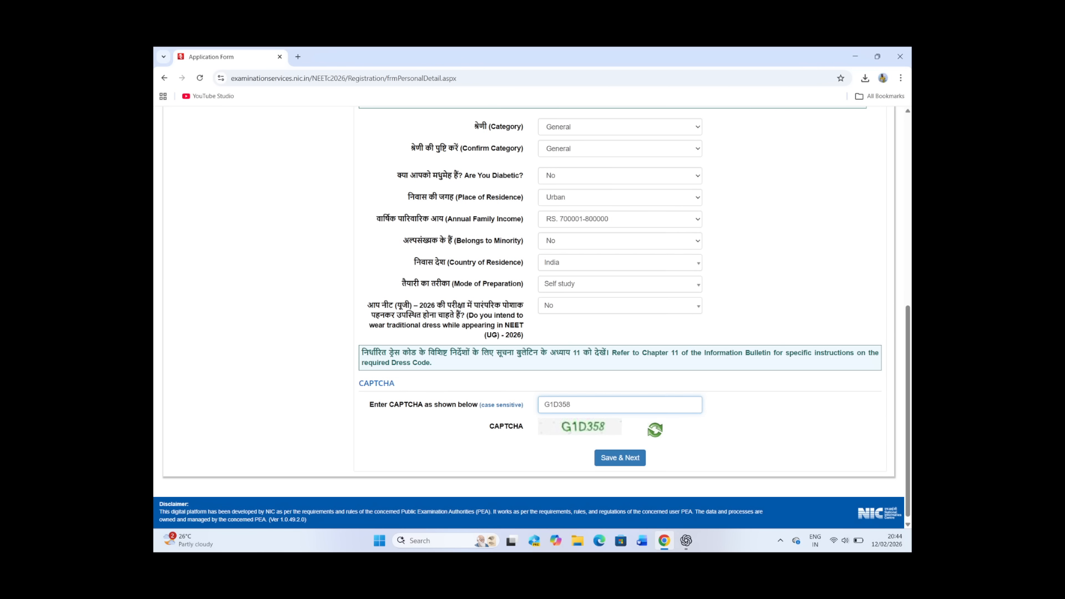
Step: On the filled personal details slide, circle No for diabetic and tick the place of residence, annual family income and minority answers
{"action": "left_click", "coordinate": [620, 457]}
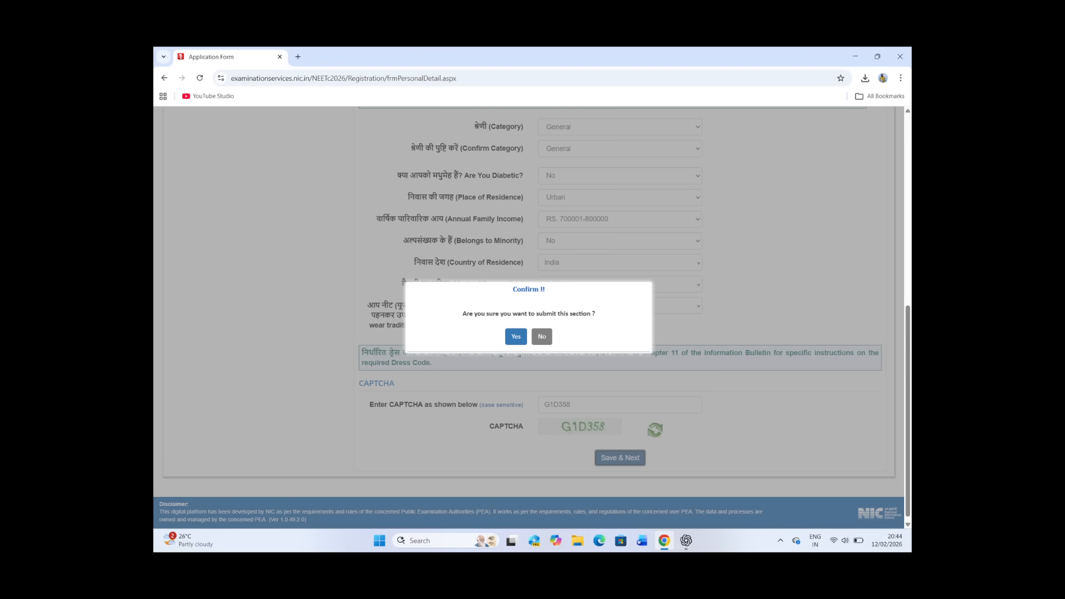
{"action": "left_click", "coordinate": [515, 336]}
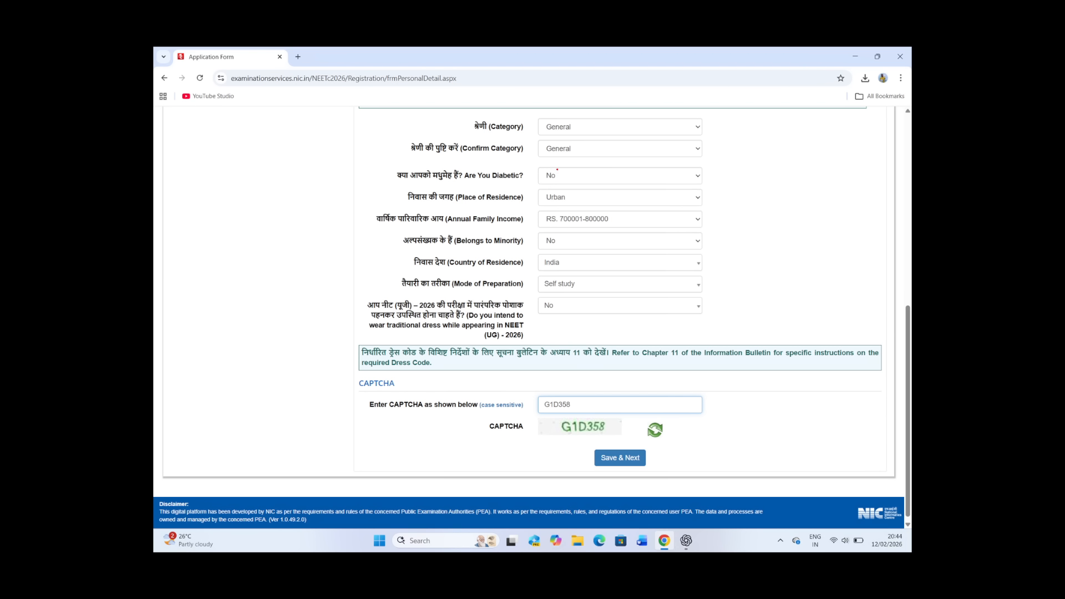
{"action": "left_click_drag", "start_coordinate": [557, 169], "coordinate": [531, 175]}
{"action": "left_click_drag", "start_coordinate": [576, 208], "coordinate": [597, 190]}
{"action": "left_click_drag", "start_coordinate": [607, 232], "coordinate": [635, 212]}
{"action": "left_click_drag", "start_coordinate": [570, 248], "coordinate": [592, 239]}
Step: Draw an arrow out from the Belongs to Minority field and handwrite Relegions beside it with a double underline
{"action": "left_click_drag", "start_coordinate": [391, 240], "coordinate": [370, 251]}
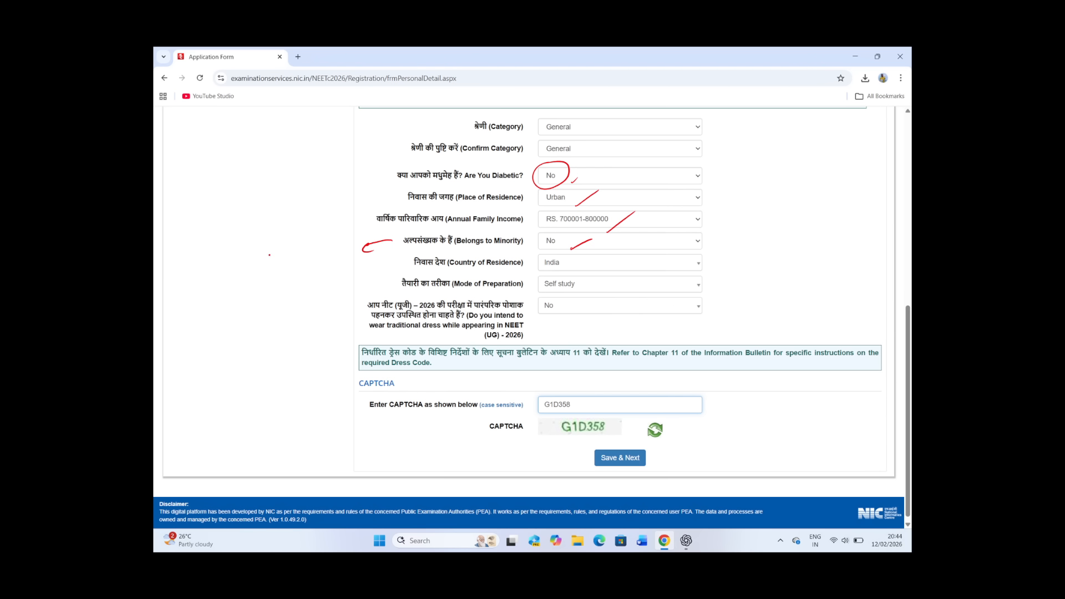
{"action": "mouse_move", "coordinate": [269, 256]}
{"action": "left_mouse_down"}
{"action": "mouse_move", "coordinate": [286, 274]}
{"action": "mouse_move", "coordinate": [312, 261]}
{"action": "mouse_move", "coordinate": [321, 273]}
{"action": "mouse_move", "coordinate": [344, 250]}
{"action": "left_mouse_up"}
{"action": "right_click", "coordinate": [304, 257]}
{"action": "left_click", "coordinate": [303, 256]}
{"action": "left_click_drag", "start_coordinate": [293, 287], "coordinate": [343, 267]}
{"action": "left_click_drag", "start_coordinate": [310, 285], "coordinate": [345, 271]}
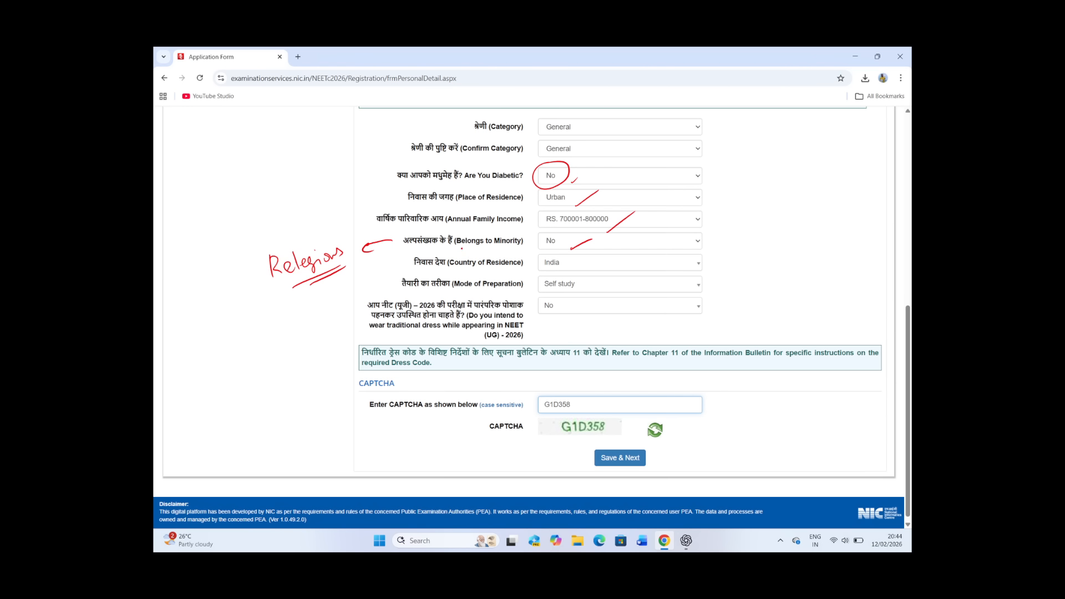
Step: Underline Belongs to Minority, Country of Residence, Mode of Preparation and Self study, and circle India
{"action": "left_click_drag", "start_coordinate": [468, 249], "coordinate": [481, 247]}
{"action": "left_click_drag", "start_coordinate": [461, 261], "coordinate": [482, 254]}
{"action": "left_click_drag", "start_coordinate": [473, 272], "coordinate": [580, 276]}
{"action": "left_click_drag", "start_coordinate": [484, 290], "coordinate": [503, 287]}
{"action": "left_click_drag", "start_coordinate": [488, 297], "coordinate": [583, 295]}
{"action": "mouse_move", "coordinate": [571, 256]}
{"action": "left_mouse_down"}
{"action": "mouse_move", "coordinate": [552, 253]}
{"action": "mouse_move", "coordinate": [574, 273]}
{"action": "left_mouse_up"}
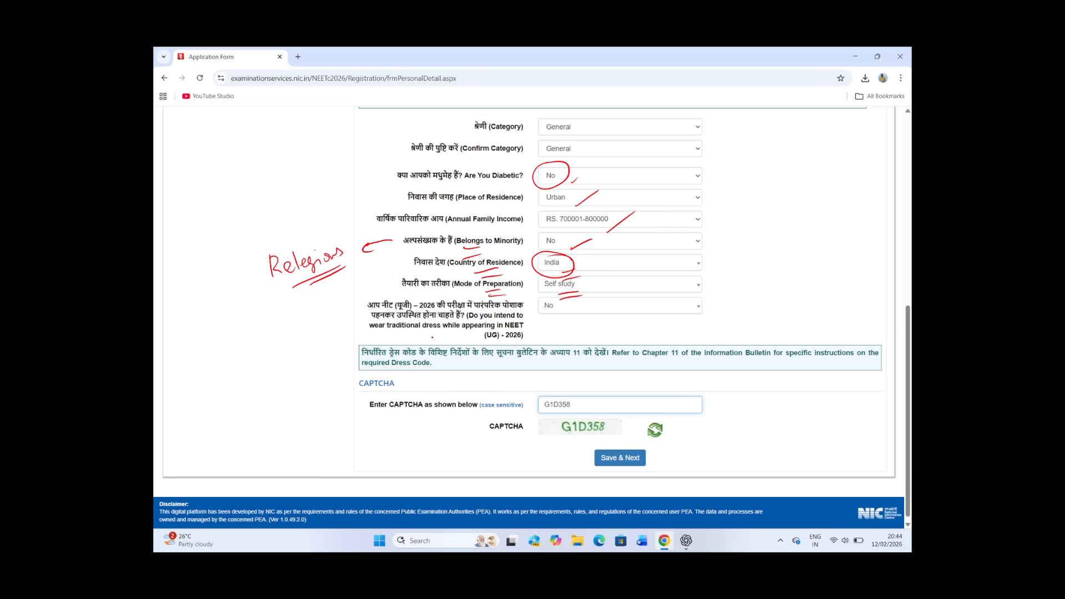
Step: Underline the traditional dress question and its No answer, and circle the entered CAPTCHA and Save & Next
{"action": "left_click_drag", "start_coordinate": [433, 336], "coordinate": [459, 339]}
{"action": "left_click_drag", "start_coordinate": [542, 316], "coordinate": [560, 319]}
{"action": "mouse_move", "coordinate": [552, 391]}
{"action": "left_mouse_down"}
{"action": "mouse_move", "coordinate": [566, 392]}
{"action": "mouse_move", "coordinate": [546, 396]}
{"action": "left_mouse_up"}
{"action": "mouse_move", "coordinate": [597, 448]}
{"action": "left_mouse_down"}
{"action": "mouse_move", "coordinate": [624, 444]}
{"action": "mouse_move", "coordinate": [610, 440]}
{"action": "left_mouse_up"}
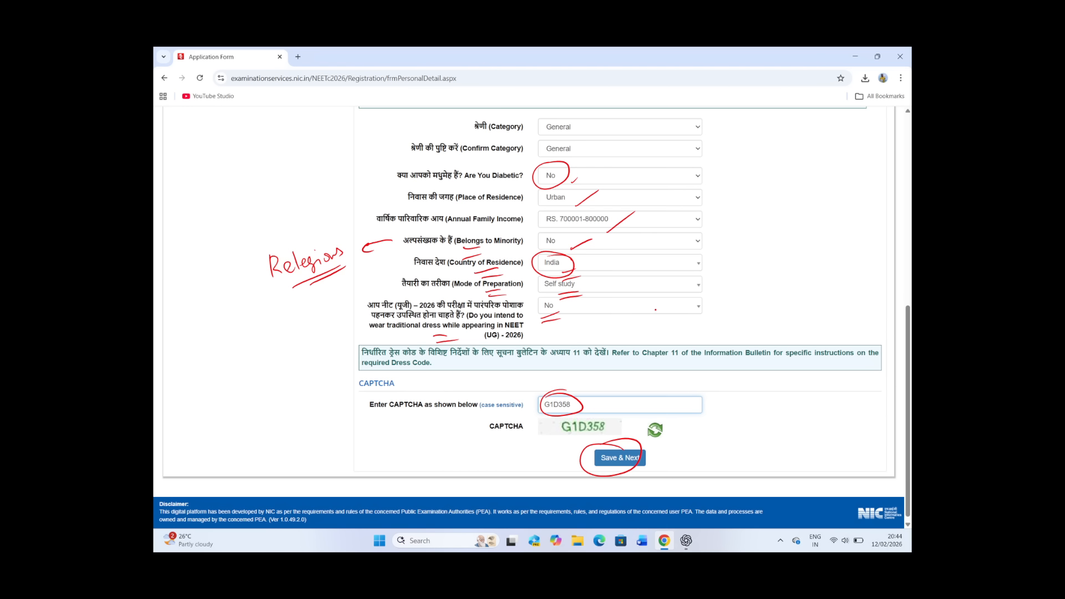
Step: Advance to the personal details submission confirmation, mark Yes in ink and move on to the Disability Details slide
{"action": "key", "text": "Right"}
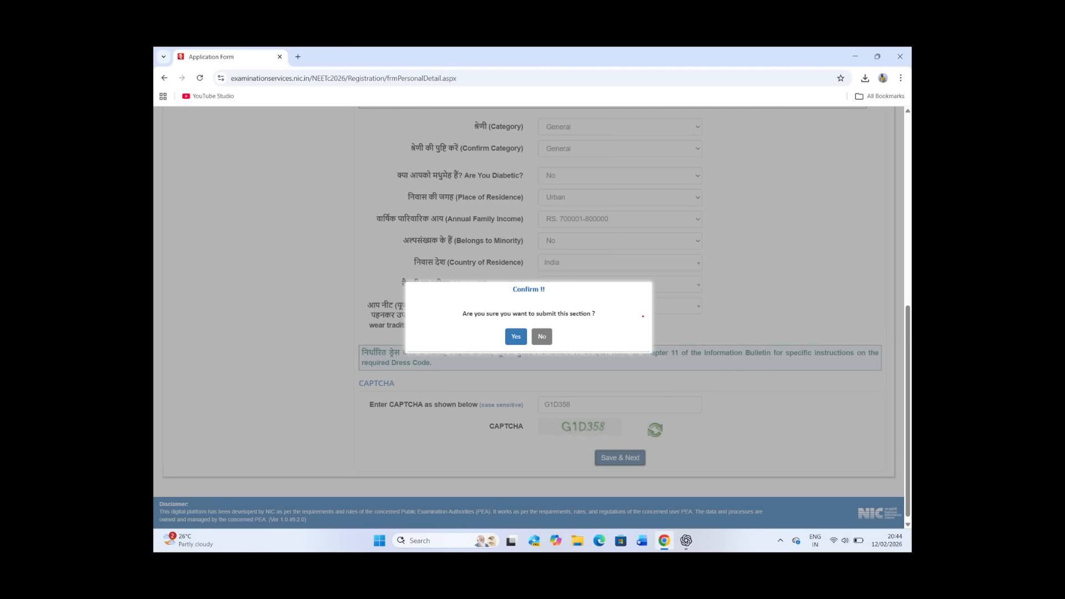
{"action": "left_click_drag", "start_coordinate": [516, 327], "coordinate": [529, 335]}
{"action": "key", "text": "Right"}
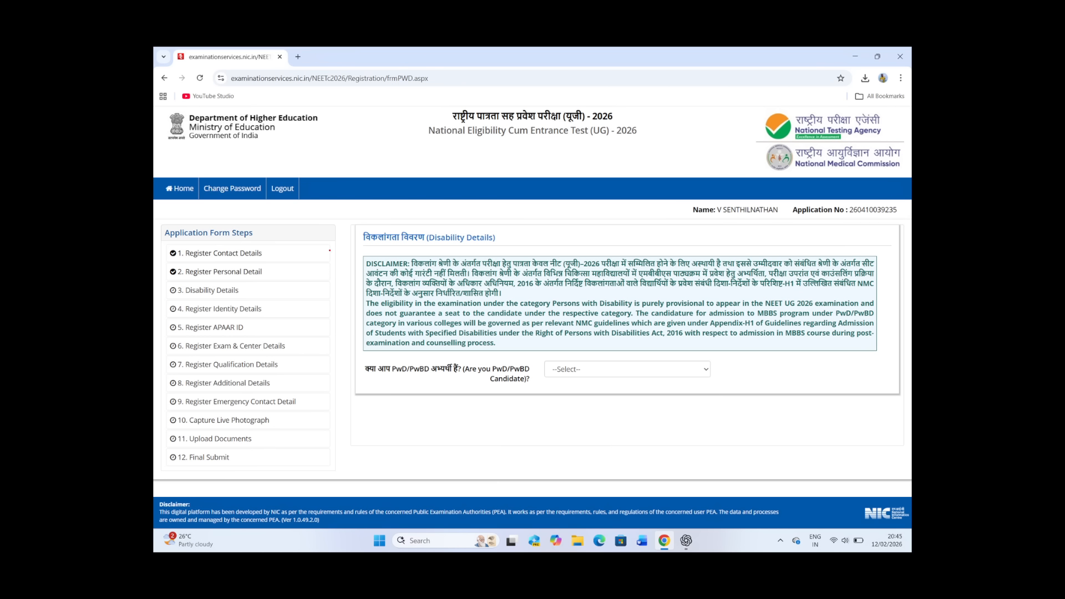
Step: Circle Disability Details, underline the PwD/PwBD question, and mark Submit & Next and the Yes confirmation on the following slides
{"action": "mouse_move", "coordinate": [222, 280]}
{"action": "left_mouse_down"}
{"action": "mouse_move", "coordinate": [162, 283]}
{"action": "mouse_move", "coordinate": [188, 302]}
{"action": "mouse_move", "coordinate": [258, 291]}
{"action": "mouse_move", "coordinate": [206, 281]}
{"action": "left_mouse_up"}
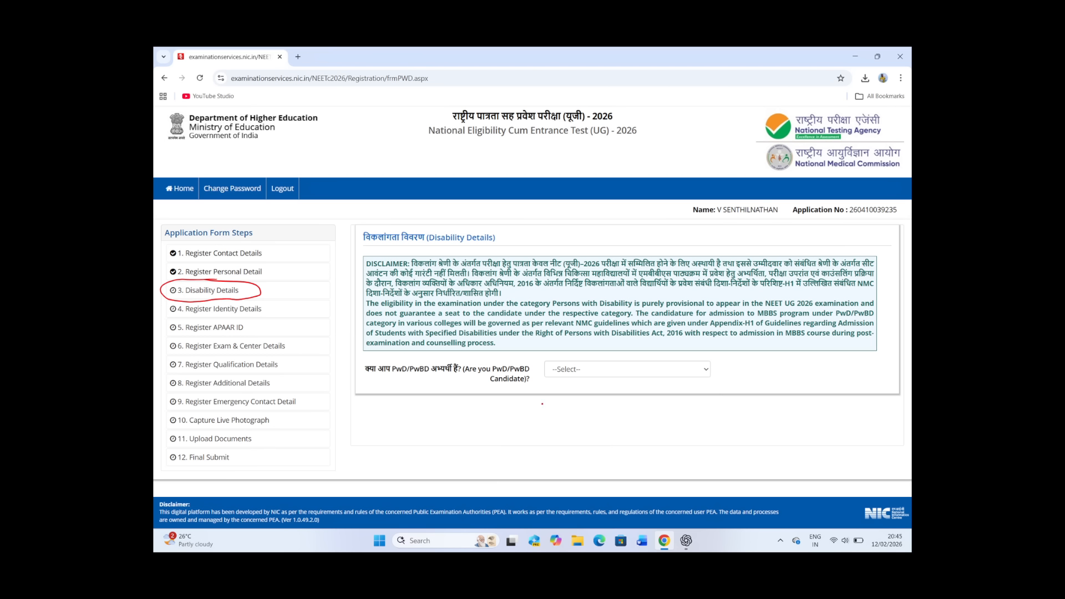
{"action": "left_click_drag", "start_coordinate": [483, 374], "coordinate": [500, 379]}
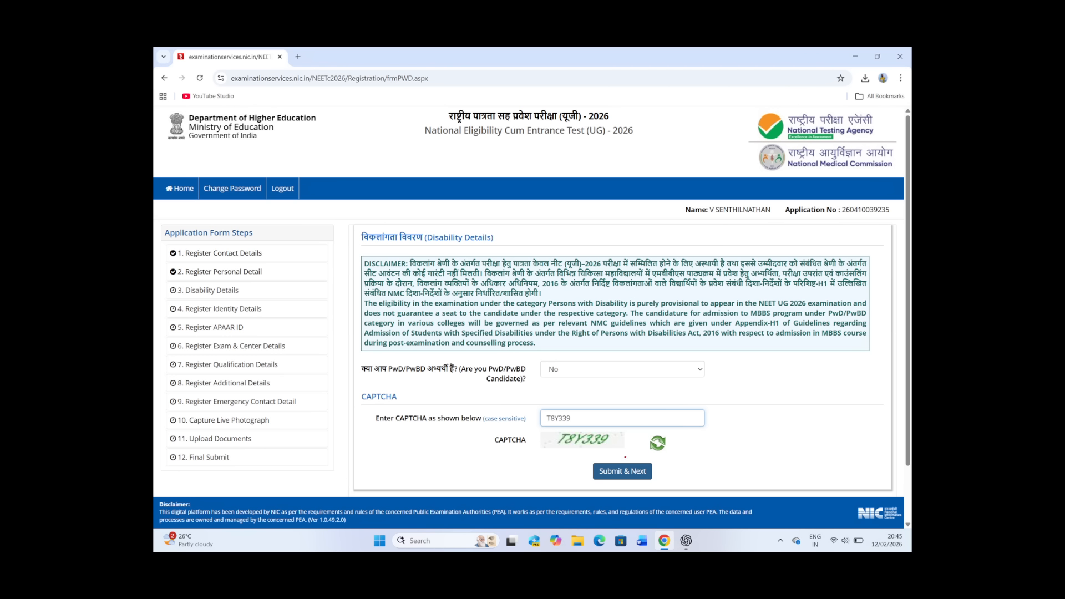
{"action": "mouse_move", "coordinate": [625, 457]}
{"action": "left_mouse_down"}
{"action": "mouse_move", "coordinate": [649, 488]}
{"action": "mouse_move", "coordinate": [632, 456]}
{"action": "left_mouse_up"}
{"action": "left_click", "coordinate": [622, 471]}
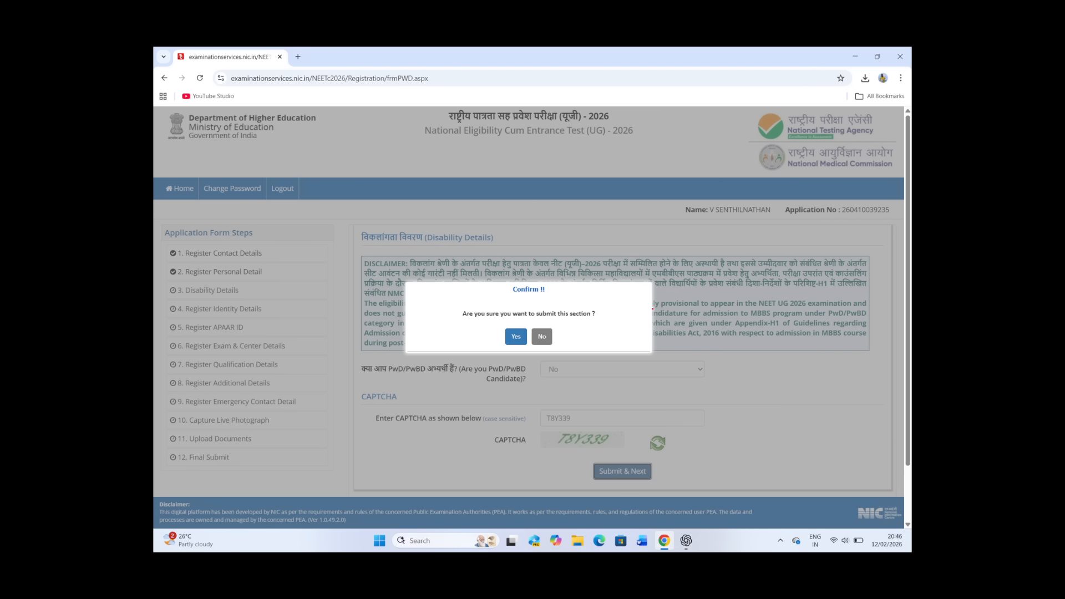
{"action": "left_click_drag", "start_coordinate": [525, 326], "coordinate": [508, 331]}
{"action": "left_click", "coordinate": [516, 336]}
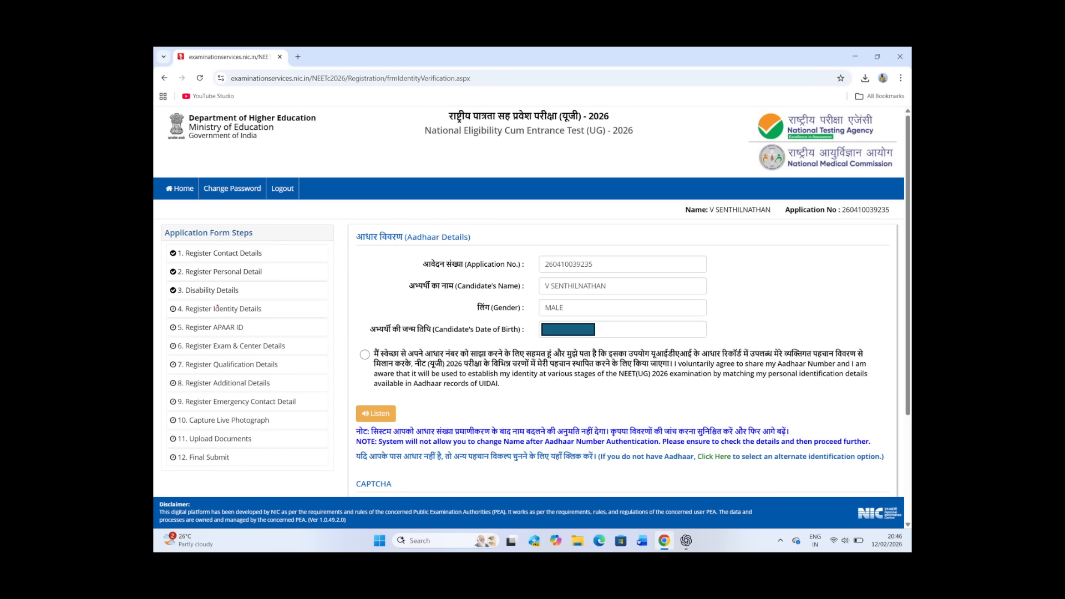
Step: Circle Register Identity Details, mark the Aadhaar consent option and circle both Aadhaar number fields in ink
{"action": "mouse_move", "coordinate": [217, 306]}
{"action": "left_mouse_down"}
{"action": "mouse_move", "coordinate": [167, 316]}
{"action": "mouse_move", "coordinate": [269, 310]}
{"action": "mouse_move", "coordinate": [170, 307]}
{"action": "left_mouse_up"}
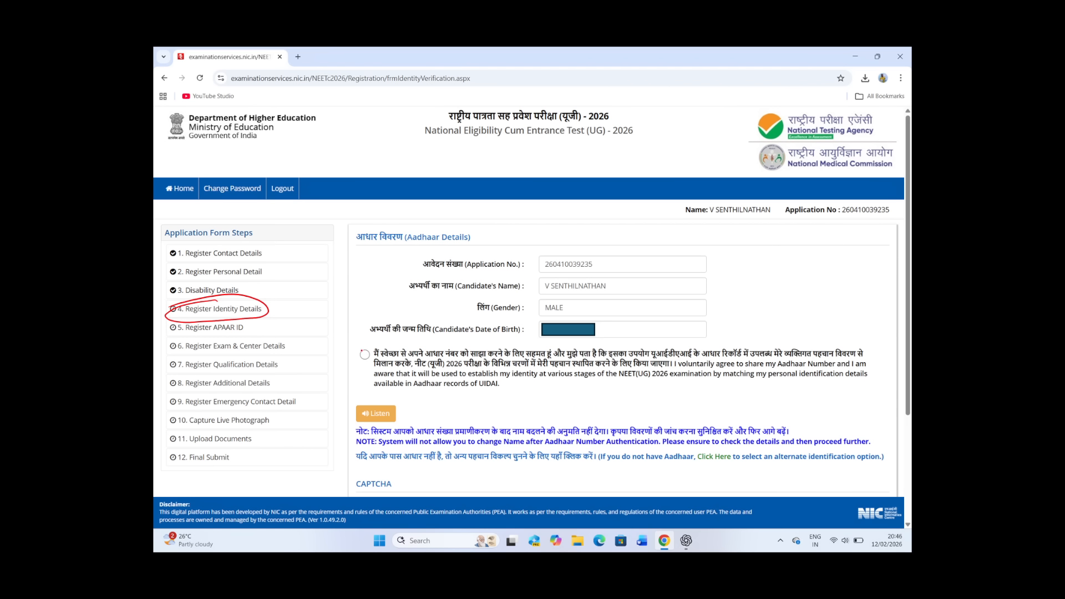
{"action": "left_click_drag", "start_coordinate": [366, 354], "coordinate": [388, 340]}
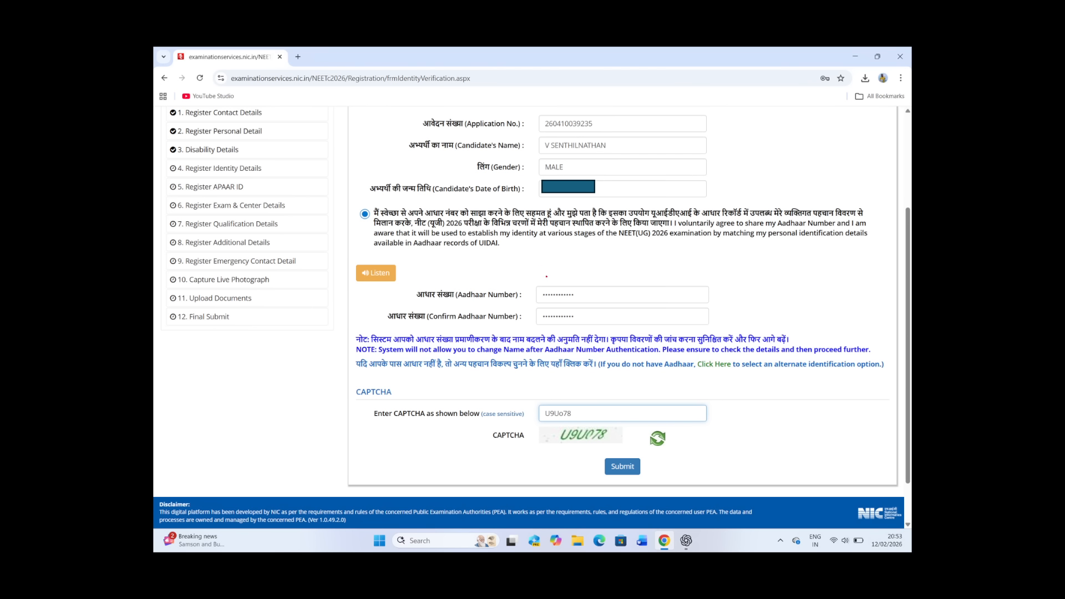
{"action": "left_click_drag", "start_coordinate": [560, 288], "coordinate": [537, 322]}
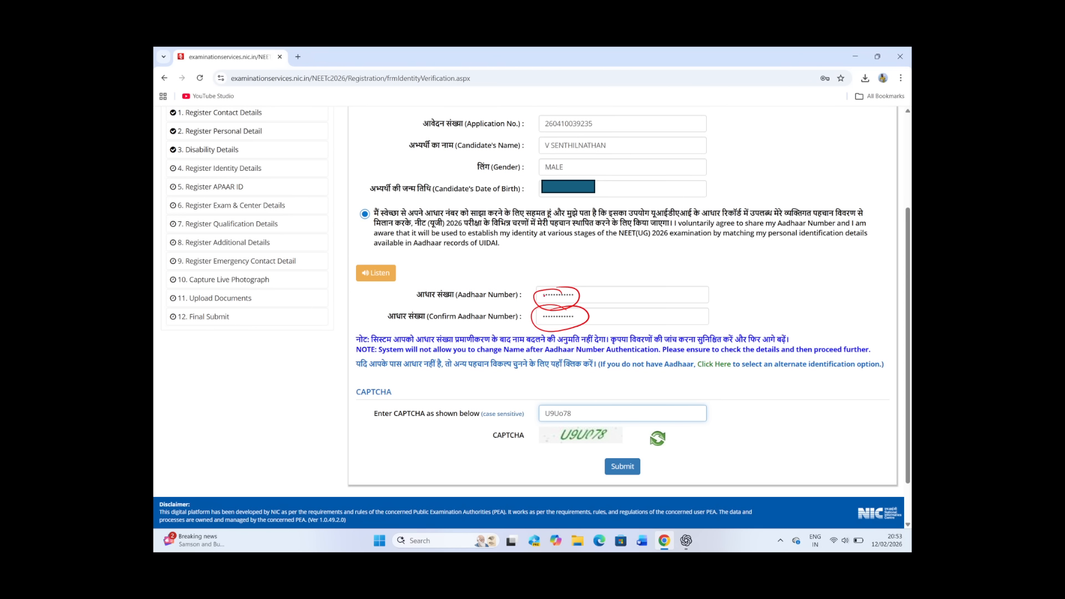
Step: Mark the entered CAPTCHA and Submit on the Aadhaar slide, and circle OK on the Aadhaar submission confirmation slide
{"action": "mouse_move", "coordinate": [582, 401]}
{"action": "left_mouse_down"}
{"action": "mouse_move", "coordinate": [549, 404]}
{"action": "mouse_move", "coordinate": [594, 411]}
{"action": "left_mouse_up"}
{"action": "mouse_move", "coordinate": [631, 458]}
{"action": "left_mouse_down"}
{"action": "mouse_move", "coordinate": [608, 471]}
{"action": "mouse_move", "coordinate": [629, 456]}
{"action": "left_mouse_up"}
{"action": "left_click", "coordinate": [622, 466]}
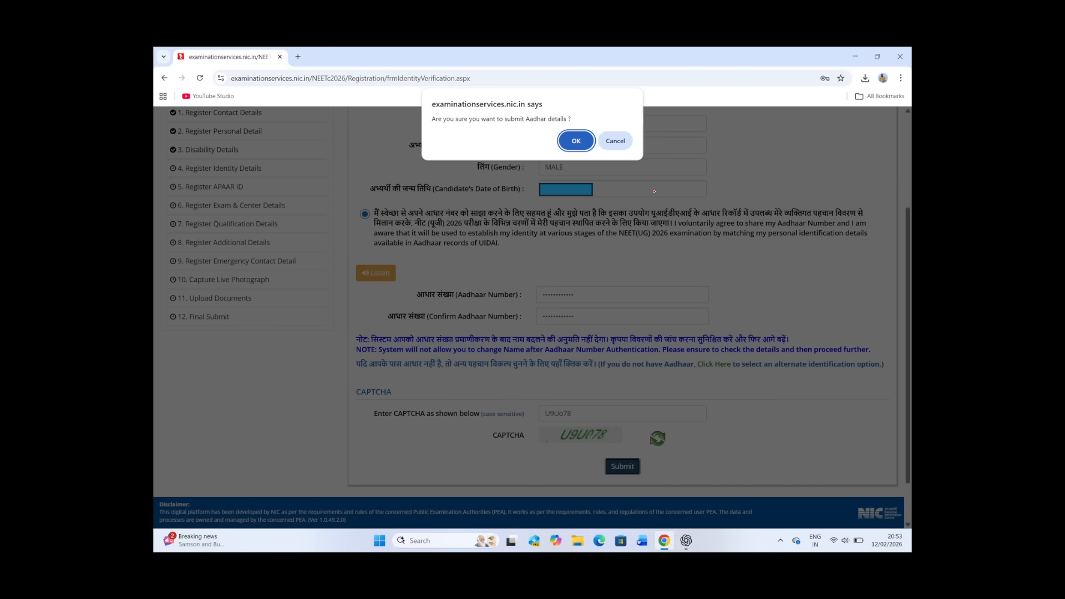
{"action": "left_click_drag", "start_coordinate": [580, 130], "coordinate": [565, 162]}
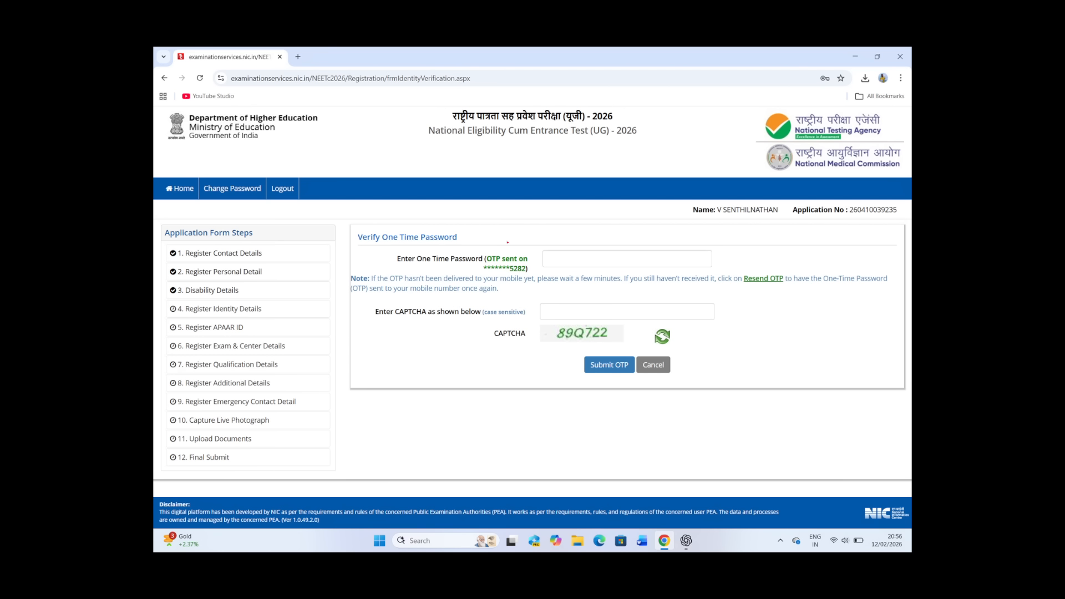
Step: Mark the one-time password field, CAPTCHA and Submit OTP, and mark OK on the following confirmation slide
{"action": "mouse_move", "coordinate": [528, 263]}
{"action": "left_mouse_down"}
{"action": "mouse_move", "coordinate": [485, 282]}
{"action": "mouse_move", "coordinate": [633, 262]}
{"action": "left_mouse_up"}
{"action": "mouse_move", "coordinate": [578, 323]}
{"action": "left_mouse_down"}
{"action": "mouse_move", "coordinate": [610, 350]}
{"action": "mouse_move", "coordinate": [615, 315]}
{"action": "mouse_move", "coordinate": [603, 387]}
{"action": "mouse_move", "coordinate": [587, 357]}
{"action": "left_mouse_up"}
{"action": "key", "text": "Right"}
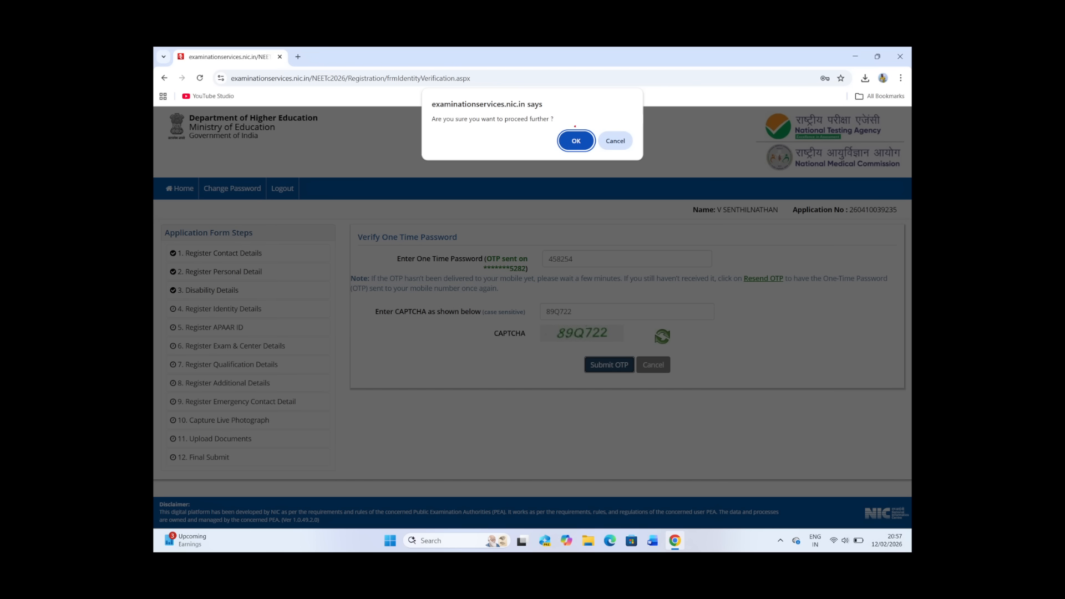
{"action": "left_click_drag", "start_coordinate": [574, 127], "coordinate": [581, 123]}
{"action": "key", "text": "Right"}
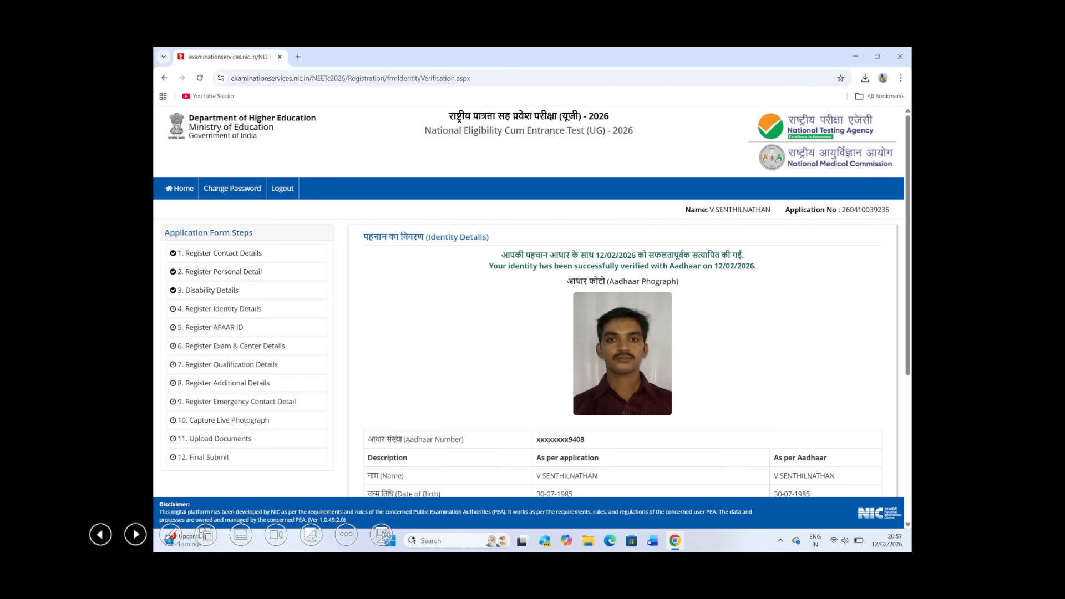
Step: Circle and tick the Aadhaar photograph, mark Next below the identity comparison table, and advance to the APAAR ID slide
{"action": "mouse_move", "coordinate": [642, 305]}
{"action": "left_mouse_down"}
{"action": "mouse_move", "coordinate": [581, 339]}
{"action": "mouse_move", "coordinate": [638, 304]}
{"action": "left_mouse_up"}
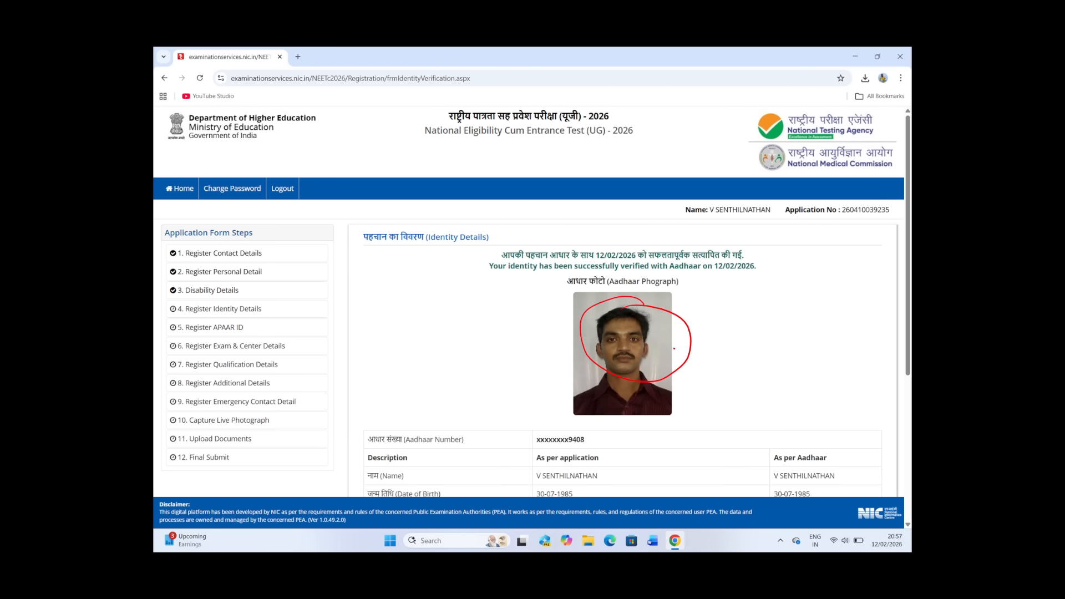
{"action": "mouse_move", "coordinate": [673, 338]}
{"action": "left_mouse_down"}
{"action": "mouse_move", "coordinate": [681, 346]}
{"action": "mouse_move", "coordinate": [741, 310]}
{"action": "left_mouse_up"}
{"action": "scroll", "coordinate": [531, 300], "scroll_direction": "down", "scroll_amount": 4}
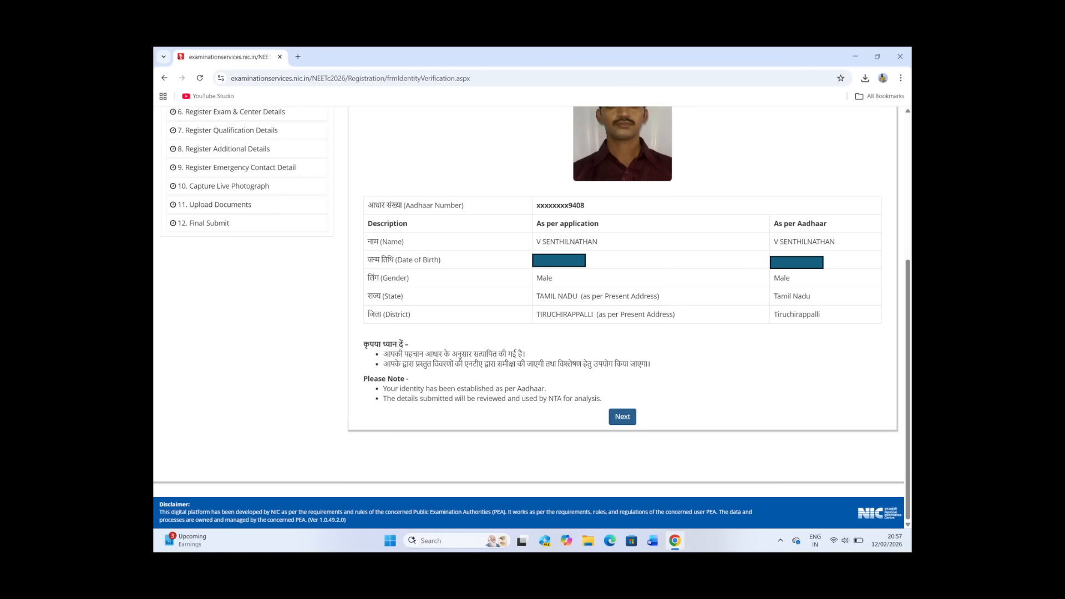
{"action": "mouse_move", "coordinate": [629, 392]}
{"action": "left_mouse_down"}
{"action": "mouse_move", "coordinate": [611, 398]}
{"action": "mouse_move", "coordinate": [630, 392]}
{"action": "left_mouse_up"}
{"action": "key", "text": "Right"}
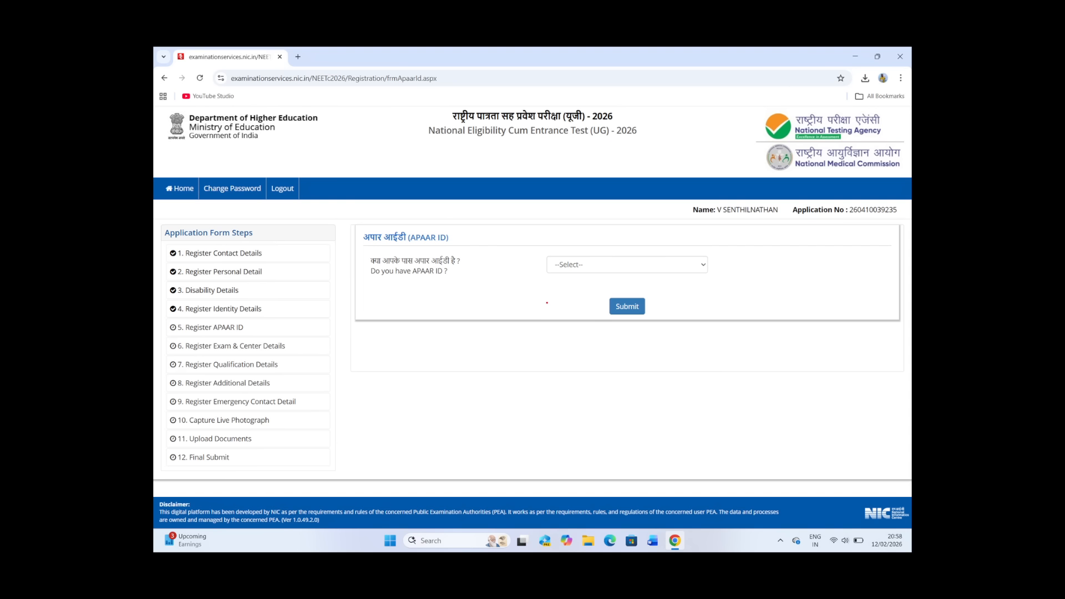
Step: Annotate the APAAR ID question with a double-underlined handwritten note, and mark Submit and the OK confirmation on the slides
{"action": "mouse_move", "coordinate": [580, 240]}
{"action": "left_mouse_down"}
{"action": "mouse_move", "coordinate": [539, 257]}
{"action": "mouse_move", "coordinate": [589, 242]}
{"action": "left_mouse_up"}
{"action": "mouse_move", "coordinate": [441, 307]}
{"action": "left_mouse_down"}
{"action": "mouse_move", "coordinate": [502, 316]}
{"action": "mouse_move", "coordinate": [555, 293]}
{"action": "mouse_move", "coordinate": [569, 306]}
{"action": "mouse_move", "coordinate": [589, 291]}
{"action": "left_mouse_up"}
{"action": "left_click_drag", "start_coordinate": [484, 348], "coordinate": [564, 321]}
{"action": "left_click_drag", "start_coordinate": [488, 354], "coordinate": [568, 331]}
{"action": "left_click_drag", "start_coordinate": [615, 287], "coordinate": [617, 293]}
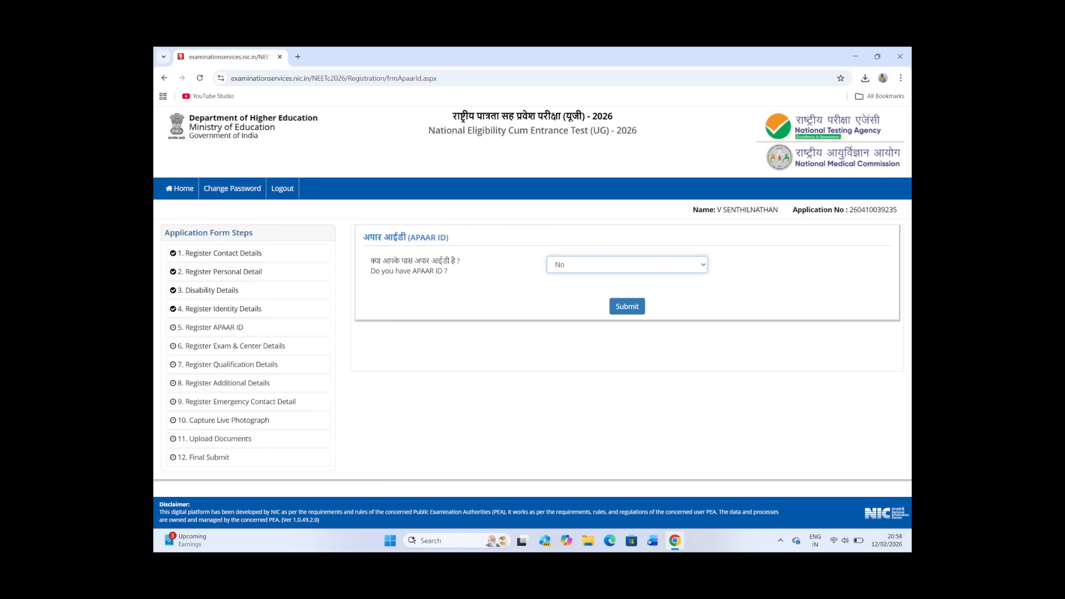
{"action": "left_click", "coordinate": [627, 306]}
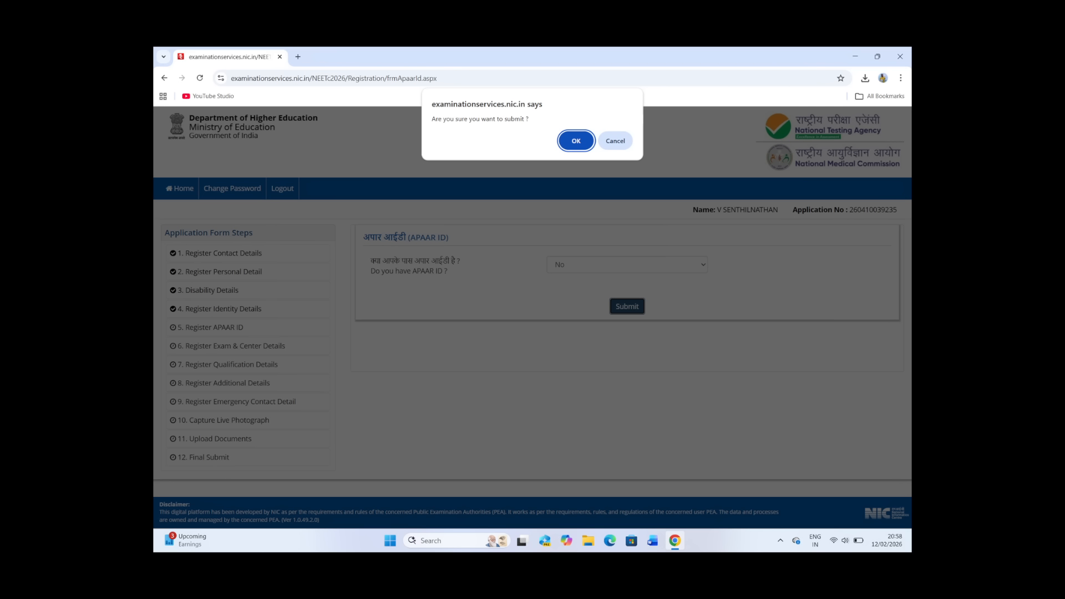
{"action": "left_click_drag", "start_coordinate": [574, 124], "coordinate": [587, 127]}
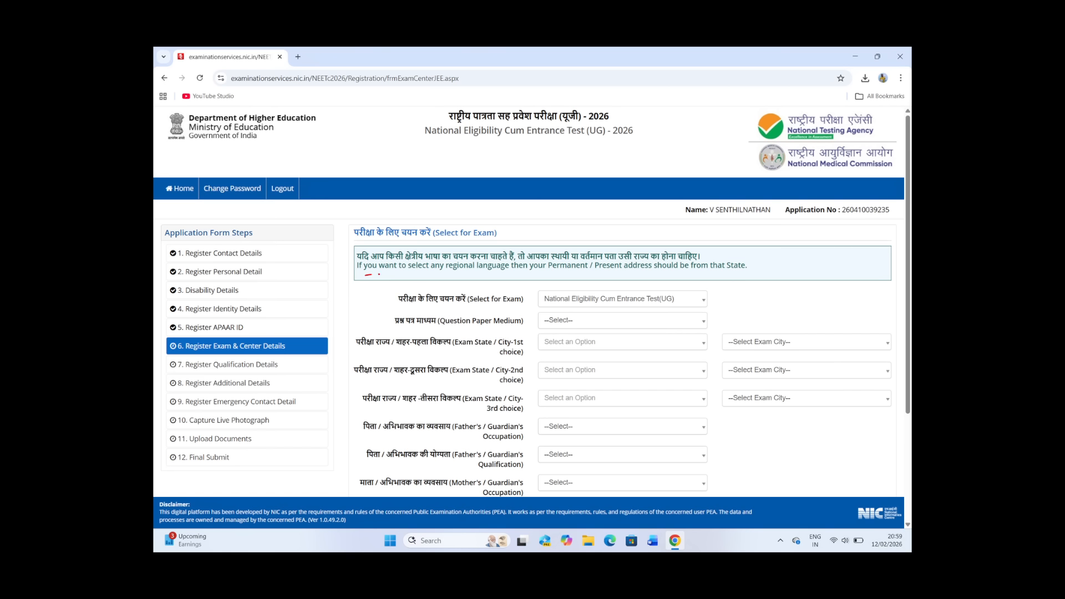
Step: Underline the regional language note, circle and mark its Permanent / Present address condition, and advance to the Question Paper Medium slide
{"action": "mouse_move", "coordinate": [379, 274]}
{"action": "left_mouse_down"}
{"action": "mouse_move", "coordinate": [755, 267]}
{"action": "mouse_move", "coordinate": [689, 253]}
{"action": "mouse_move", "coordinate": [595, 259]}
{"action": "mouse_move", "coordinate": [641, 274]}
{"action": "left_mouse_up"}
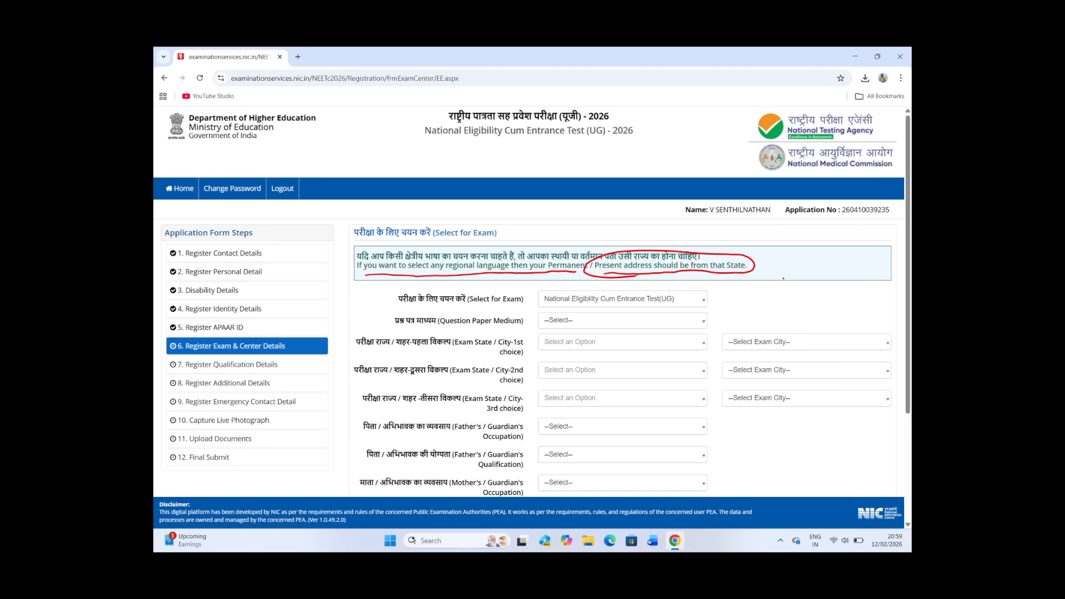
{"action": "left_click_drag", "start_coordinate": [791, 259], "coordinate": [775, 276]}
{"action": "mouse_move", "coordinate": [777, 261]}
{"action": "left_mouse_down"}
{"action": "mouse_move", "coordinate": [789, 274]}
{"action": "mouse_move", "coordinate": [779, 251]}
{"action": "mouse_move", "coordinate": [764, 260]}
{"action": "left_mouse_up"}
{"action": "key", "text": "Right"}
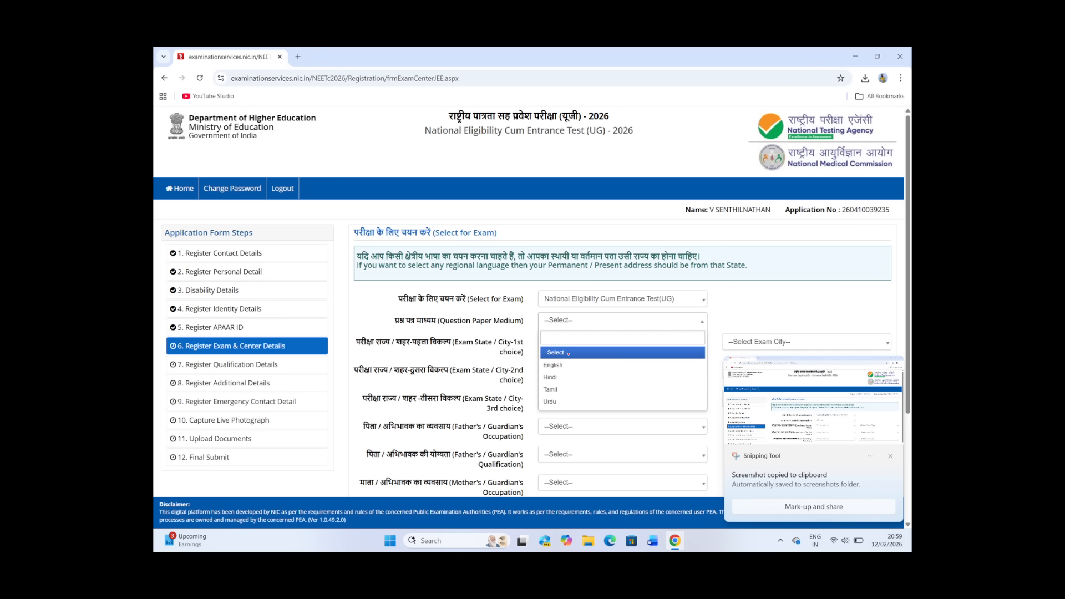
Step: Circle and tick the question paper medium options, circle the same-state address condition, and add handwritten marks beside Tamil and English
{"action": "mouse_move", "coordinate": [565, 341]}
{"action": "left_mouse_down"}
{"action": "mouse_move", "coordinate": [529, 388]}
{"action": "mouse_move", "coordinate": [580, 380]}
{"action": "mouse_move", "coordinate": [555, 341]}
{"action": "mouse_move", "coordinate": [589, 359]}
{"action": "mouse_move", "coordinate": [572, 375]}
{"action": "mouse_move", "coordinate": [575, 400]}
{"action": "left_mouse_up"}
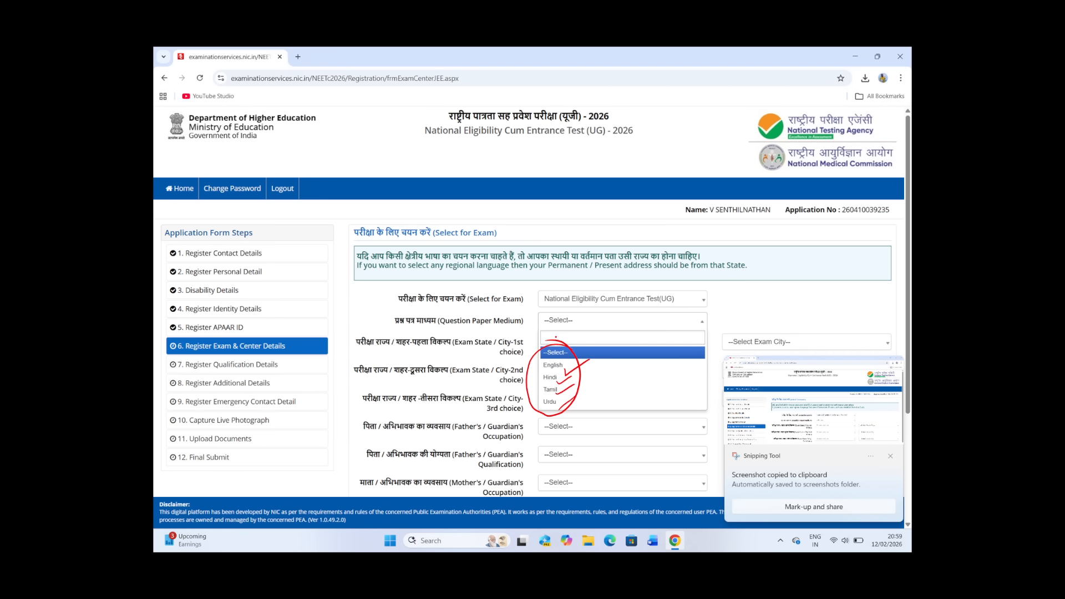
{"action": "mouse_move", "coordinate": [641, 253]}
{"action": "left_mouse_down"}
{"action": "mouse_move", "coordinate": [604, 259]}
{"action": "mouse_move", "coordinate": [732, 277]}
{"action": "mouse_move", "coordinate": [635, 247]}
{"action": "left_mouse_up"}
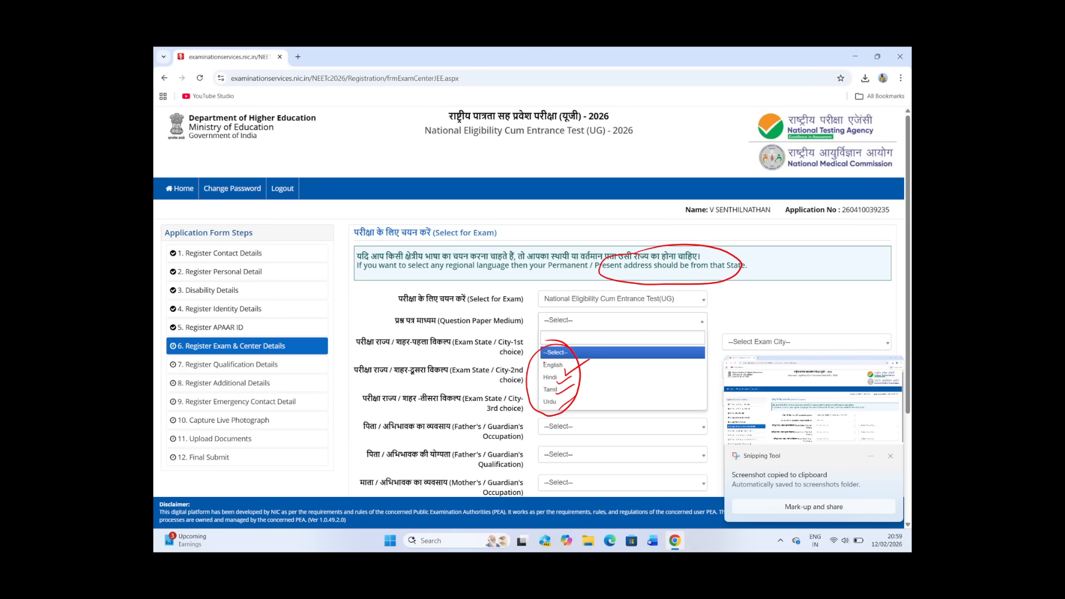
{"action": "mouse_move", "coordinate": [556, 387]}
{"action": "left_mouse_down"}
{"action": "mouse_move", "coordinate": [537, 397]}
{"action": "mouse_move", "coordinate": [571, 389]}
{"action": "left_mouse_up"}
{"action": "left_click_drag", "start_coordinate": [599, 382], "coordinate": [607, 394]}
{"action": "left_click_drag", "start_coordinate": [602, 386], "coordinate": [627, 381]}
{"action": "left_click_drag", "start_coordinate": [620, 382], "coordinate": [619, 394]}
{"action": "mouse_move", "coordinate": [563, 365]}
{"action": "left_mouse_down"}
{"action": "mouse_move", "coordinate": [554, 358]}
{"action": "mouse_move", "coordinate": [610, 369]}
{"action": "left_mouse_up"}
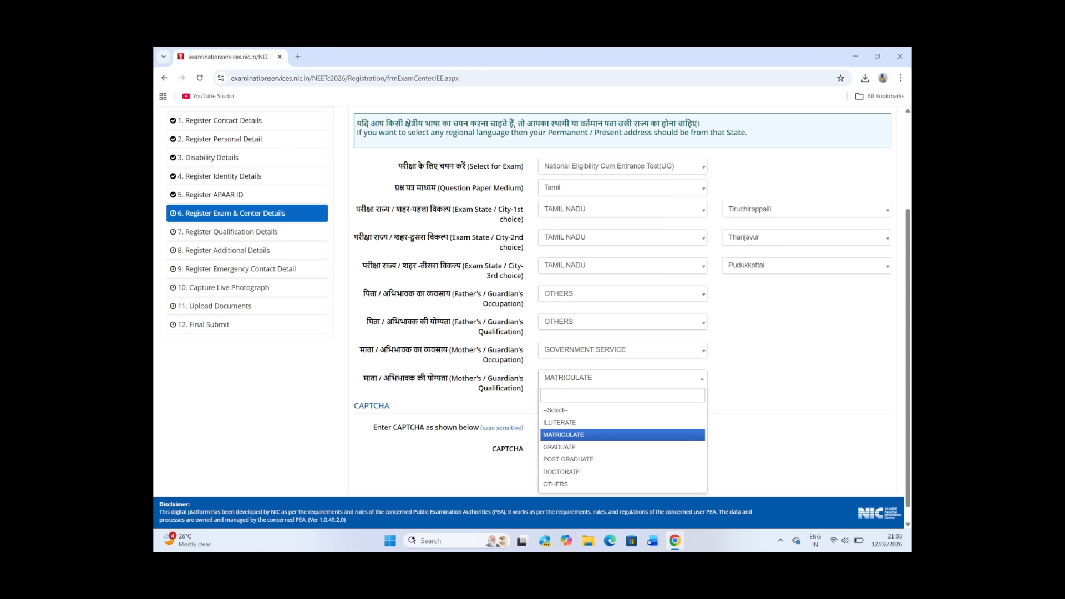
Step: Circle TAMIL NADU in the three exam state choices, tick each row, and circle the cities Tiruchirappalli, Thanjavur and Pudukkottai
{"action": "mouse_move", "coordinate": [579, 200]}
{"action": "left_mouse_down"}
{"action": "mouse_move", "coordinate": [555, 199]}
{"action": "mouse_move", "coordinate": [577, 201]}
{"action": "mouse_move", "coordinate": [589, 229]}
{"action": "mouse_move", "coordinate": [577, 279]}
{"action": "mouse_move", "coordinate": [580, 252]}
{"action": "left_mouse_up"}
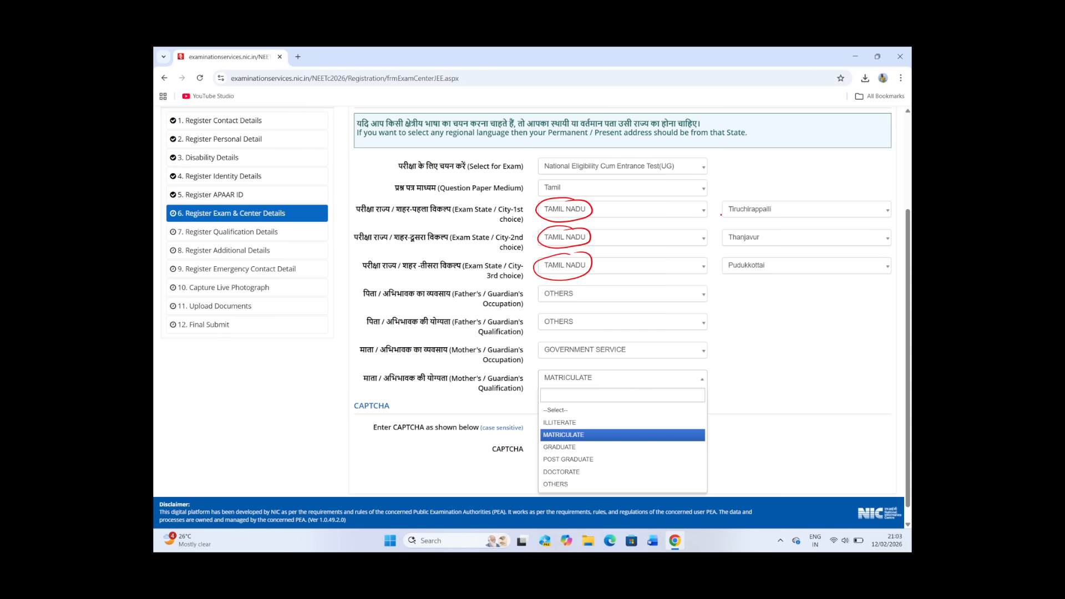
{"action": "left_click_drag", "start_coordinate": [612, 213], "coordinate": [642, 197]}
{"action": "left_click_drag", "start_coordinate": [622, 242], "coordinate": [640, 235]}
{"action": "left_click_drag", "start_coordinate": [634, 264], "coordinate": [650, 256]}
{"action": "left_click_drag", "start_coordinate": [754, 195], "coordinate": [748, 194]}
{"action": "left_click_drag", "start_coordinate": [744, 232], "coordinate": [733, 278]}
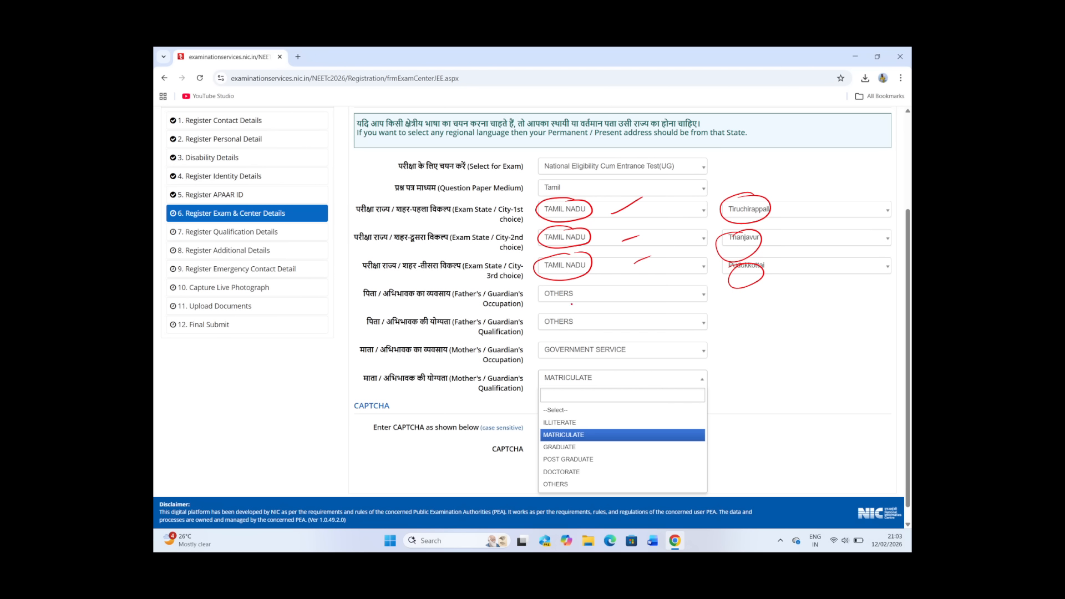
Step: Tick the father's and mother's occupation and qualification entries on the exam and center details slide
{"action": "left_click_drag", "start_coordinate": [583, 296], "coordinate": [611, 283]}
{"action": "left_click_drag", "start_coordinate": [597, 328], "coordinate": [628, 307]}
{"action": "left_click_drag", "start_coordinate": [636, 353], "coordinate": [661, 336]}
{"action": "left_click_drag", "start_coordinate": [635, 388], "coordinate": [665, 367]}
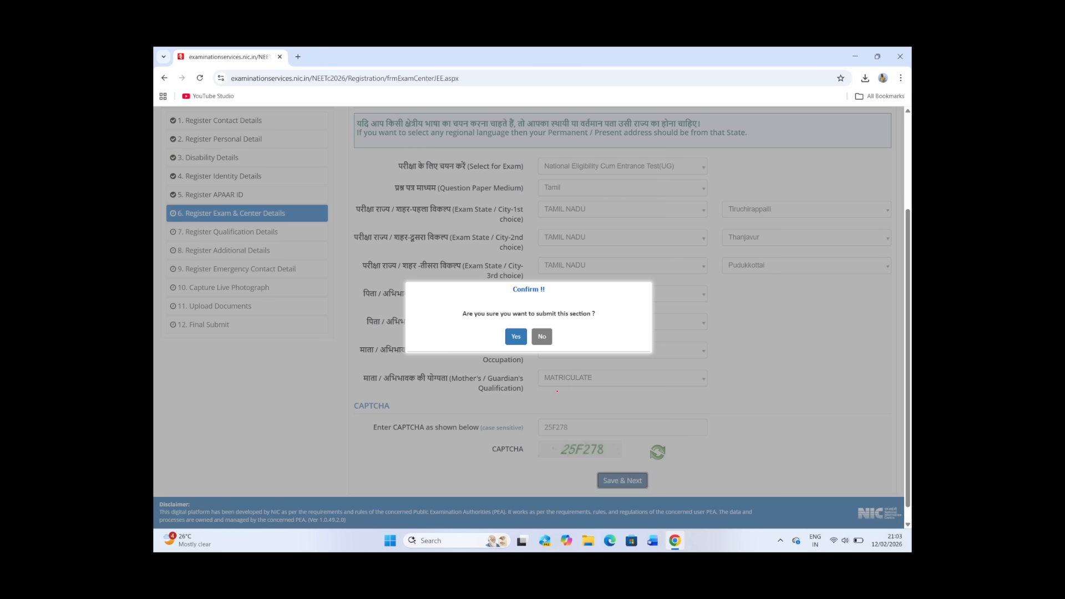
Step: Circle the entered CAPTCHA, Save & Next, and Yes on the exam and center details confirmation slide
{"action": "mouse_move", "coordinate": [572, 418]}
{"action": "left_mouse_down"}
{"action": "mouse_move", "coordinate": [574, 448]}
{"action": "mouse_move", "coordinate": [549, 418]}
{"action": "left_mouse_up"}
{"action": "mouse_move", "coordinate": [638, 457]}
{"action": "left_mouse_down"}
{"action": "mouse_move", "coordinate": [638, 492]}
{"action": "mouse_move", "coordinate": [616, 459]}
{"action": "left_mouse_up"}
{"action": "mouse_move", "coordinate": [508, 334]}
{"action": "left_mouse_down"}
{"action": "mouse_move", "coordinate": [530, 330]}
{"action": "mouse_move", "coordinate": [511, 332]}
{"action": "left_mouse_up"}
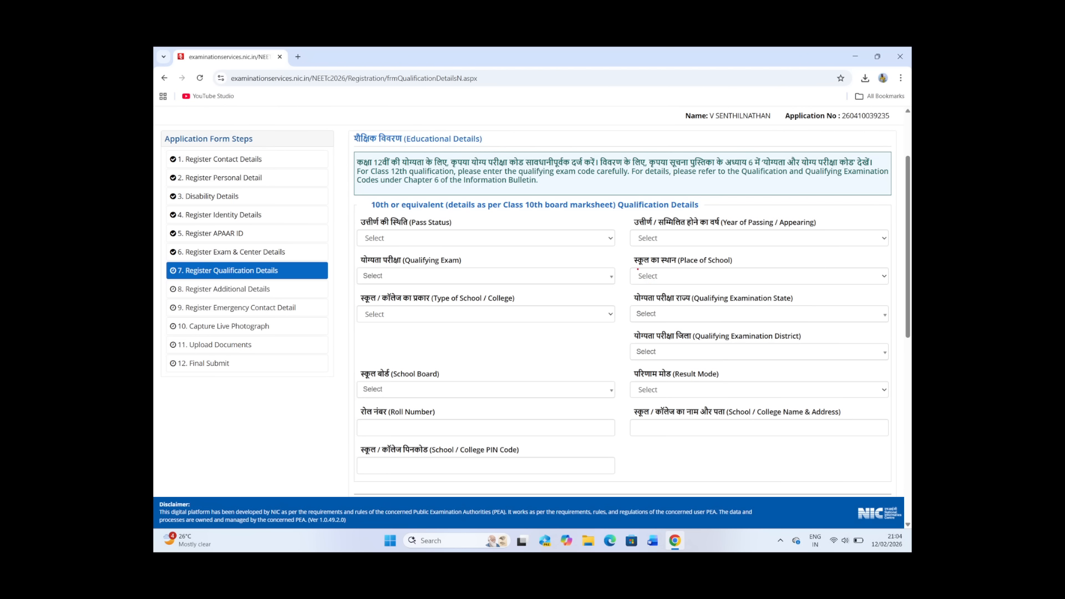
Step: Mark the 10th qualification fields for pass status, year of passing, qualifying exam, place and type of school, and examination state
{"action": "mouse_move", "coordinate": [370, 216]}
{"action": "left_mouse_down"}
{"action": "mouse_move", "coordinate": [407, 207]}
{"action": "mouse_move", "coordinate": [406, 226]}
{"action": "mouse_move", "coordinate": [464, 220]}
{"action": "left_mouse_up"}
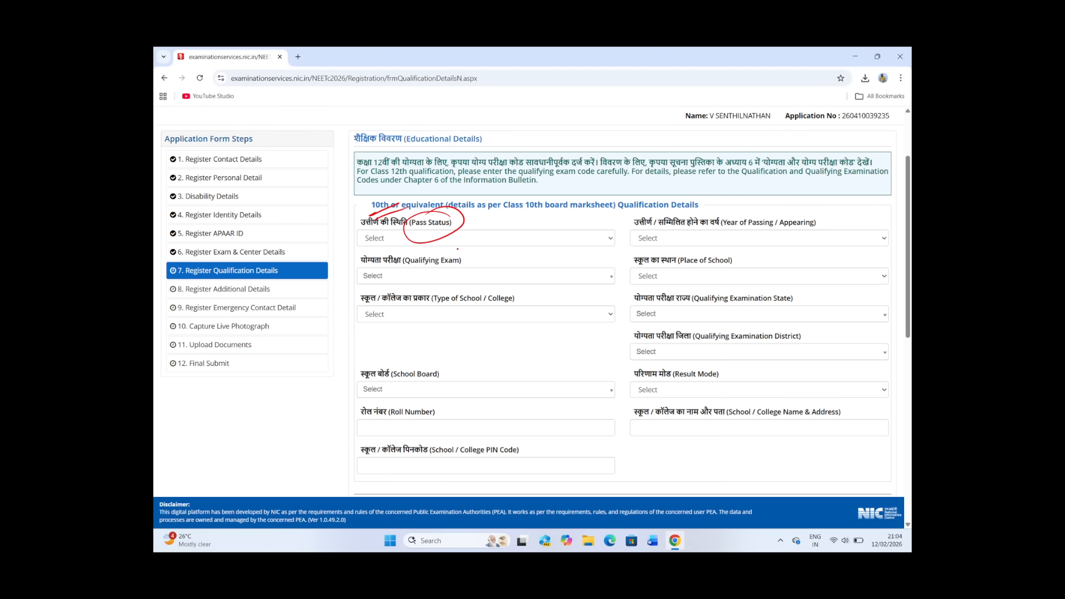
{"action": "mouse_move", "coordinate": [743, 211]}
{"action": "left_mouse_down"}
{"action": "mouse_move", "coordinate": [707, 222]}
{"action": "mouse_move", "coordinate": [718, 215]}
{"action": "left_mouse_up"}
{"action": "mouse_move", "coordinate": [387, 273]}
{"action": "left_mouse_down"}
{"action": "mouse_move", "coordinate": [399, 290]}
{"action": "mouse_move", "coordinate": [389, 265]}
{"action": "left_mouse_up"}
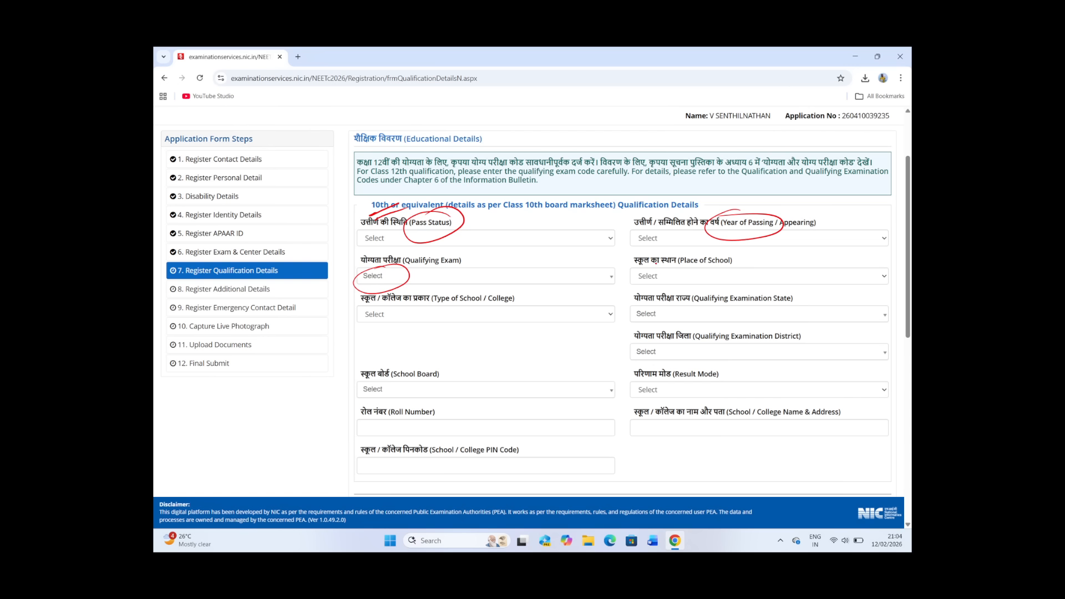
{"action": "left_click_drag", "start_coordinate": [657, 260], "coordinate": [676, 266]}
{"action": "left_click_drag", "start_coordinate": [407, 327], "coordinate": [441, 319]}
{"action": "left_click_drag", "start_coordinate": [659, 320], "coordinate": [681, 311]}
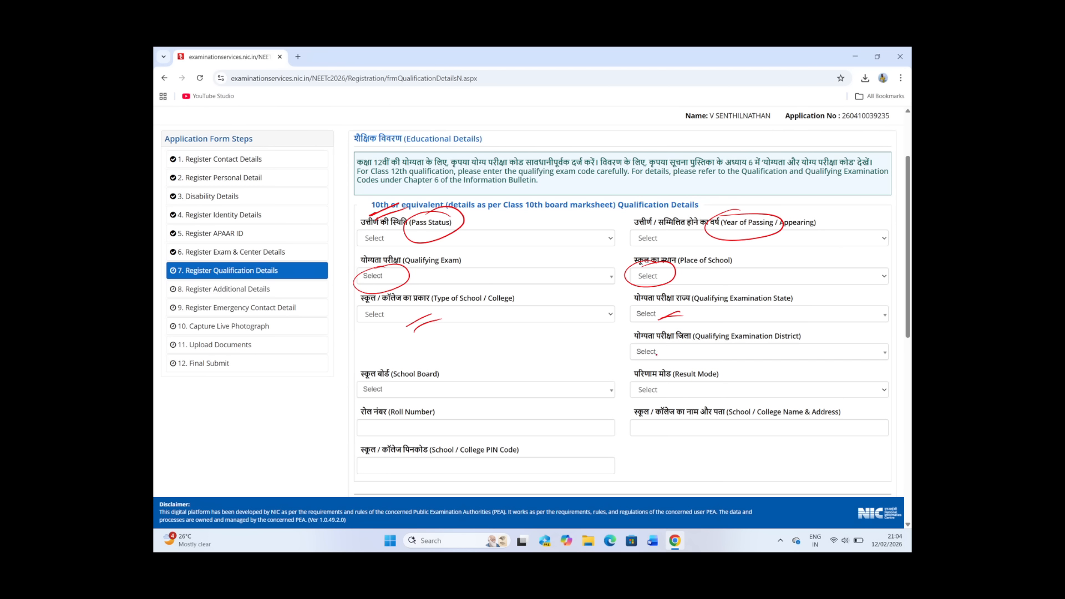
Step: Double-underline the 10th Qualifying Examination District, School Board and Result Mode fields
{"action": "left_click_drag", "start_coordinate": [655, 361], "coordinate": [683, 352]}
{"action": "left_click_drag", "start_coordinate": [664, 365], "coordinate": [686, 362]}
{"action": "left_click_drag", "start_coordinate": [435, 399], "coordinate": [452, 391]}
{"action": "left_click_drag", "start_coordinate": [442, 402], "coordinate": [460, 396]}
{"action": "left_click_drag", "start_coordinate": [681, 399], "coordinate": [700, 388]}
{"action": "left_click_drag", "start_coordinate": [688, 399], "coordinate": [709, 395]}
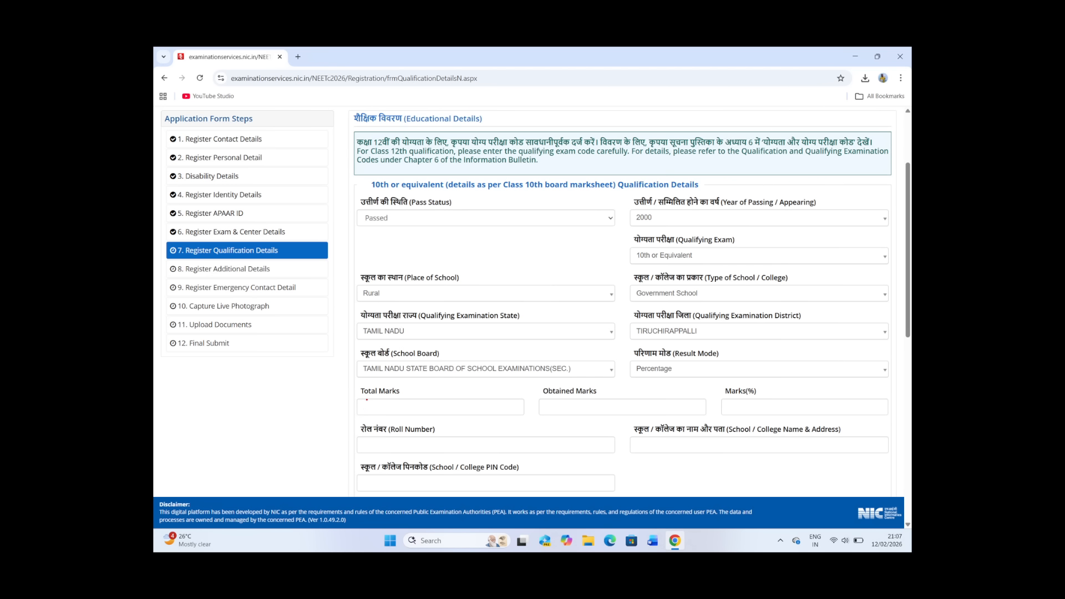
Step: Handwrite 500 as total and 446 as obtained marks, and underline the Marks(%), Roll Number, school address and PIN Code fields
{"action": "left_click_drag", "start_coordinate": [367, 400], "coordinate": [394, 405]}
{"action": "mouse_move", "coordinate": [570, 405]}
{"action": "left_mouse_down"}
{"action": "mouse_move", "coordinate": [583, 416]}
{"action": "mouse_move", "coordinate": [607, 412]}
{"action": "left_mouse_up"}
{"action": "left_click_drag", "start_coordinate": [728, 410], "coordinate": [764, 406]}
{"action": "left_click_drag", "start_coordinate": [393, 446], "coordinate": [472, 441]}
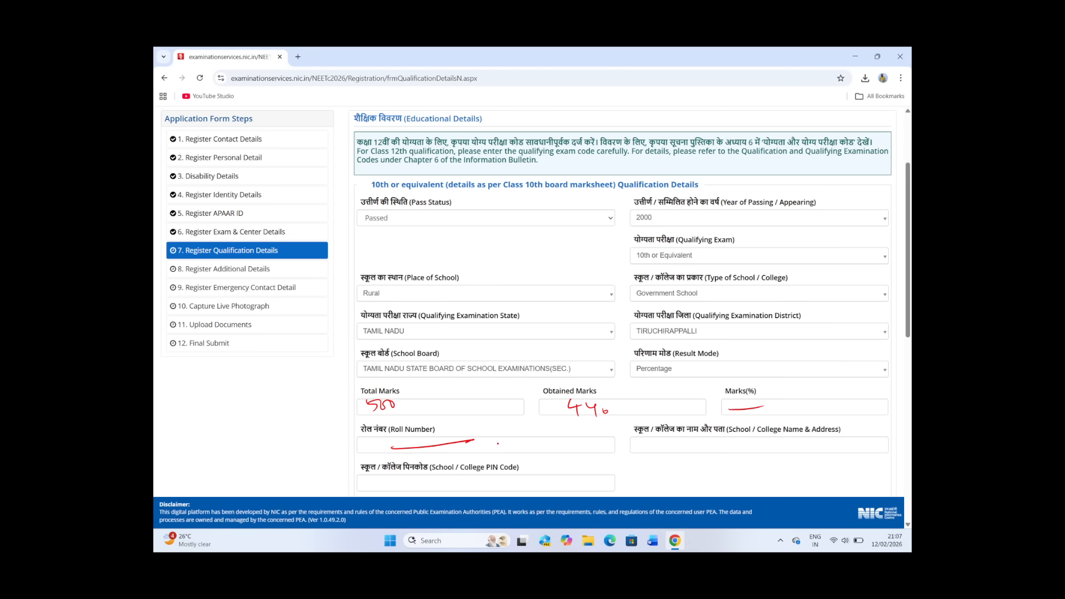
{"action": "left_click_drag", "start_coordinate": [657, 448], "coordinate": [713, 443]}
{"action": "left_click_drag", "start_coordinate": [425, 485], "coordinate": [459, 488]}
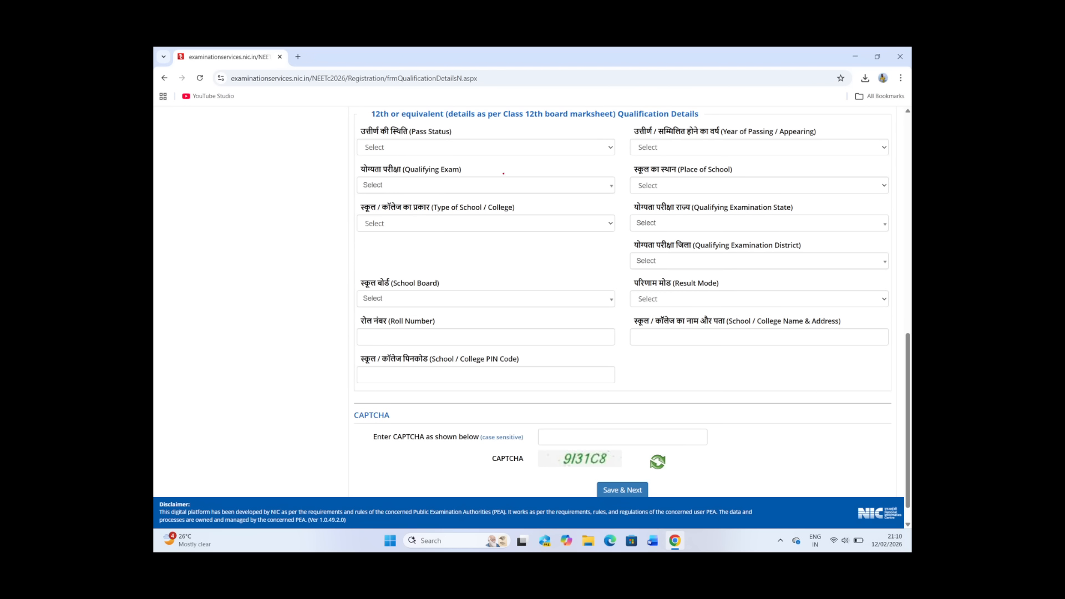
Step: Circle the 12th pass status and year fields, handwrite Appear and a circled 01, and add emphasis marks around these notes
{"action": "mouse_move", "coordinate": [389, 143]}
{"action": "left_mouse_down"}
{"action": "mouse_move", "coordinate": [443, 162]}
{"action": "mouse_move", "coordinate": [459, 149]}
{"action": "left_mouse_up"}
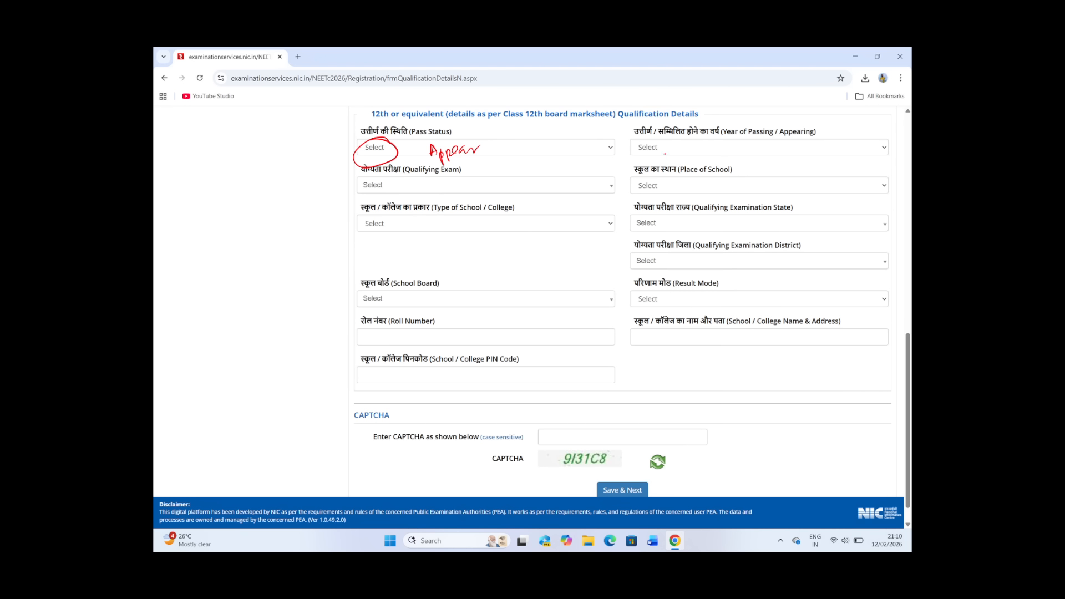
{"action": "left_click_drag", "start_coordinate": [664, 154], "coordinate": [638, 151]}
{"action": "left_click_drag", "start_coordinate": [703, 156], "coordinate": [705, 156]}
{"action": "mouse_move", "coordinate": [715, 153]}
{"action": "left_mouse_down"}
{"action": "mouse_move", "coordinate": [714, 167]}
{"action": "mouse_move", "coordinate": [685, 150]}
{"action": "left_mouse_up"}
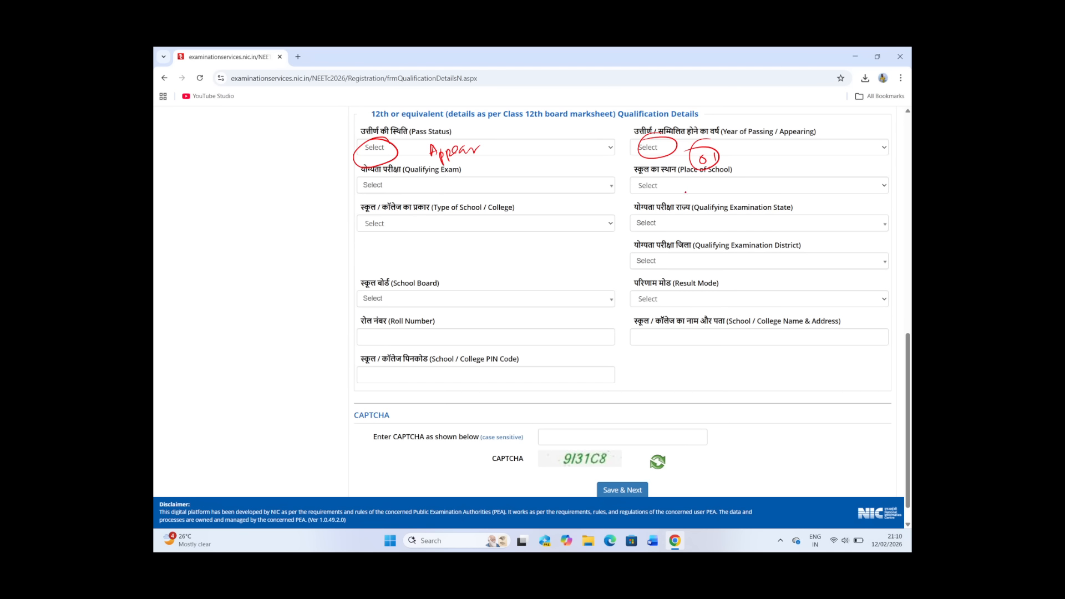
{"action": "left_click_drag", "start_coordinate": [440, 158], "coordinate": [488, 159]}
{"action": "mouse_move", "coordinate": [485, 140]}
{"action": "left_mouse_down"}
{"action": "mouse_move", "coordinate": [491, 152]}
{"action": "mouse_move", "coordinate": [516, 151]}
{"action": "left_mouse_up"}
{"action": "left_click_drag", "start_coordinate": [720, 157], "coordinate": [755, 143]}
{"action": "left_click_drag", "start_coordinate": [602, 164], "coordinate": [626, 166]}
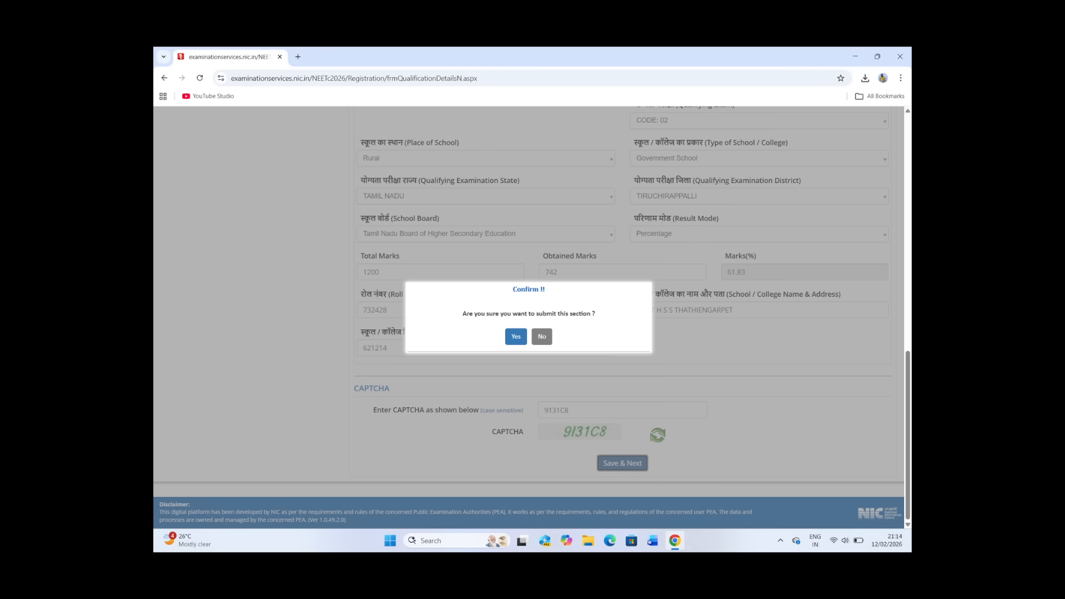
Step: Mark the entered CAPTCHA and Save & Next, and circle Yes on the qualification details confirmation slide
{"action": "mouse_move", "coordinate": [570, 418]}
{"action": "left_mouse_down"}
{"action": "mouse_move", "coordinate": [613, 432]}
{"action": "mouse_move", "coordinate": [587, 415]}
{"action": "left_mouse_up"}
{"action": "left_click_drag", "start_coordinate": [551, 407], "coordinate": [566, 404]}
{"action": "left_click_drag", "start_coordinate": [612, 458], "coordinate": [603, 460]}
{"action": "mouse_move", "coordinate": [515, 319]}
{"action": "left_mouse_down"}
{"action": "mouse_move", "coordinate": [499, 324]}
{"action": "mouse_move", "coordinate": [526, 329]}
{"action": "left_mouse_up"}
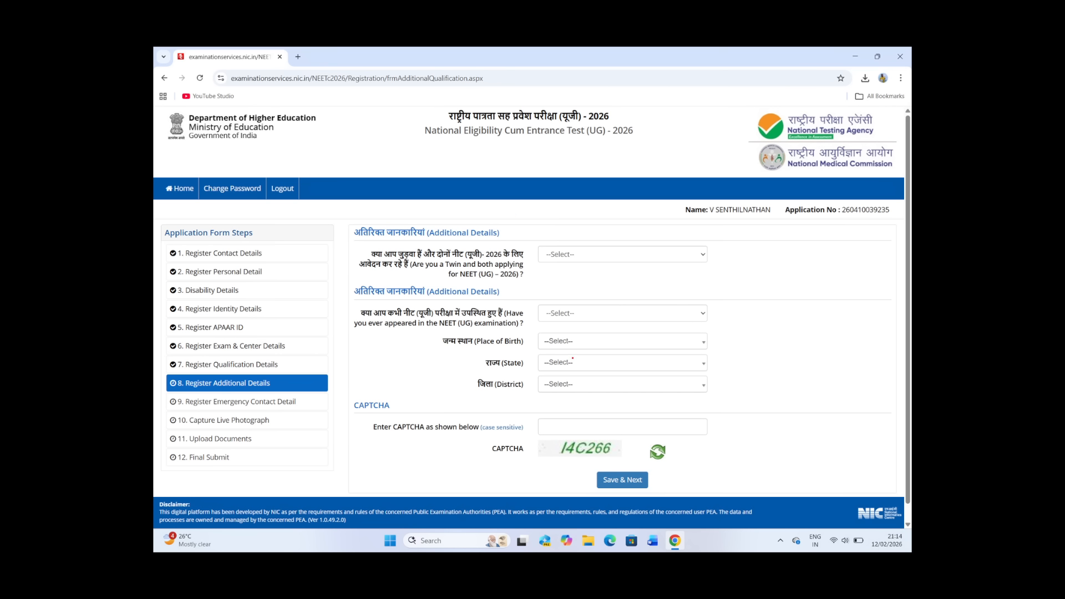
Step: Circle the twin question, underline the previous NEET appearance question, and mark and circle the place of birth, State and District fields
{"action": "mouse_move", "coordinate": [511, 267]}
{"action": "left_mouse_down"}
{"action": "mouse_move", "coordinate": [429, 266]}
{"action": "mouse_move", "coordinate": [531, 267]}
{"action": "mouse_move", "coordinate": [519, 256]}
{"action": "left_mouse_up"}
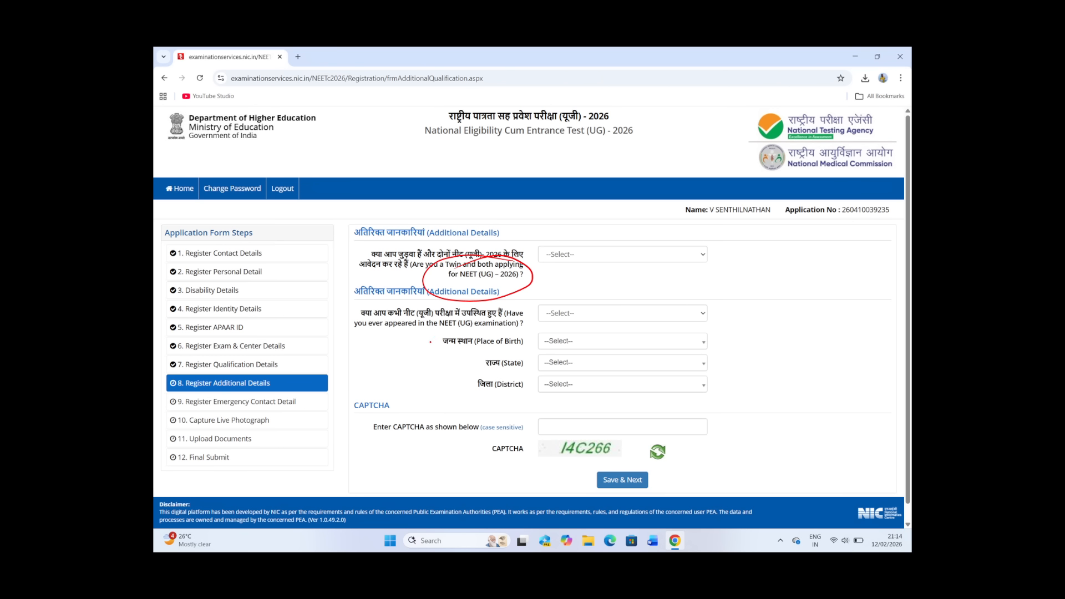
{"action": "left_click_drag", "start_coordinate": [423, 332], "coordinate": [447, 327]}
{"action": "mouse_move", "coordinate": [539, 353]}
{"action": "left_mouse_down"}
{"action": "mouse_move", "coordinate": [567, 343]}
{"action": "mouse_move", "coordinate": [559, 366]}
{"action": "left_mouse_up"}
{"action": "mouse_move", "coordinate": [540, 379]}
{"action": "left_mouse_down"}
{"action": "mouse_move", "coordinate": [564, 375]}
{"action": "mouse_move", "coordinate": [561, 388]}
{"action": "left_mouse_up"}
{"action": "left_click_drag", "start_coordinate": [542, 398], "coordinate": [573, 391]}
{"action": "mouse_move", "coordinate": [565, 331]}
{"action": "left_mouse_down"}
{"action": "mouse_move", "coordinate": [527, 408]}
{"action": "mouse_move", "coordinate": [587, 329]}
{"action": "mouse_move", "coordinate": [534, 337]}
{"action": "left_mouse_up"}
{"action": "left_click_drag", "start_coordinate": [722, 365], "coordinate": [749, 387]}
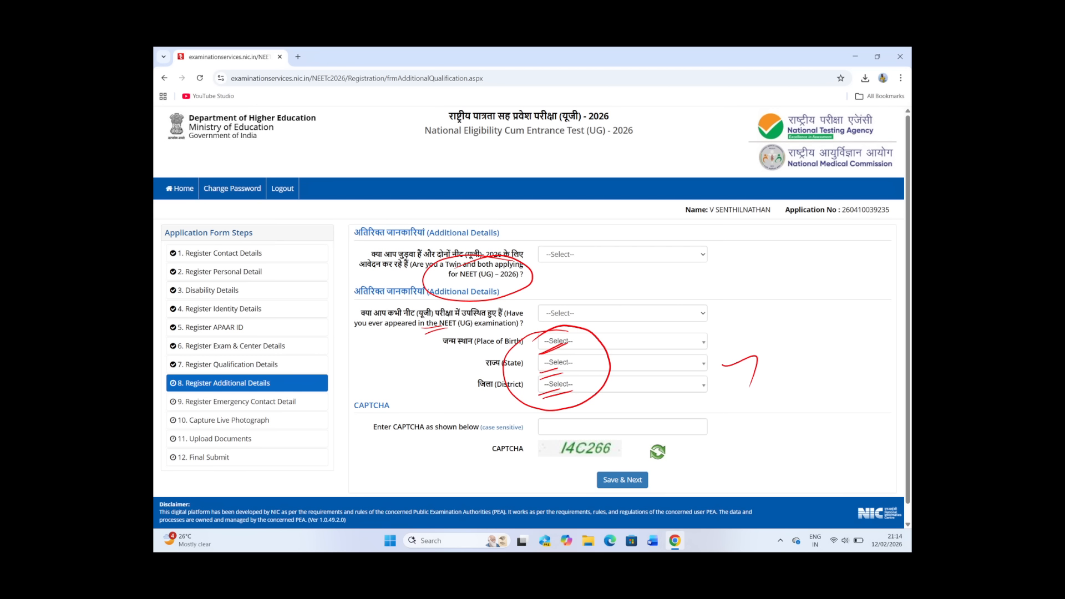
Step: Mark the Additional Details CAPTCHA, advance to the section confirmation slide, and circle Yes
{"action": "mouse_move", "coordinate": [549, 434]}
{"action": "left_mouse_down"}
{"action": "mouse_move", "coordinate": [594, 426]}
{"action": "mouse_move", "coordinate": [613, 439]}
{"action": "mouse_move", "coordinate": [589, 485]}
{"action": "mouse_move", "coordinate": [615, 466]}
{"action": "left_mouse_up"}
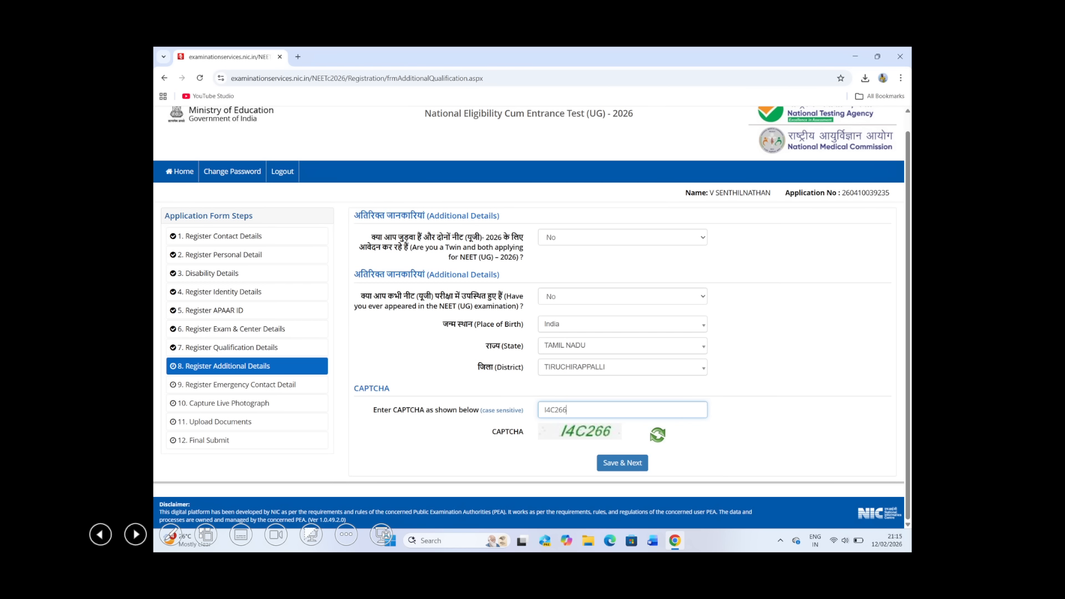
{"action": "key", "text": "Right"}
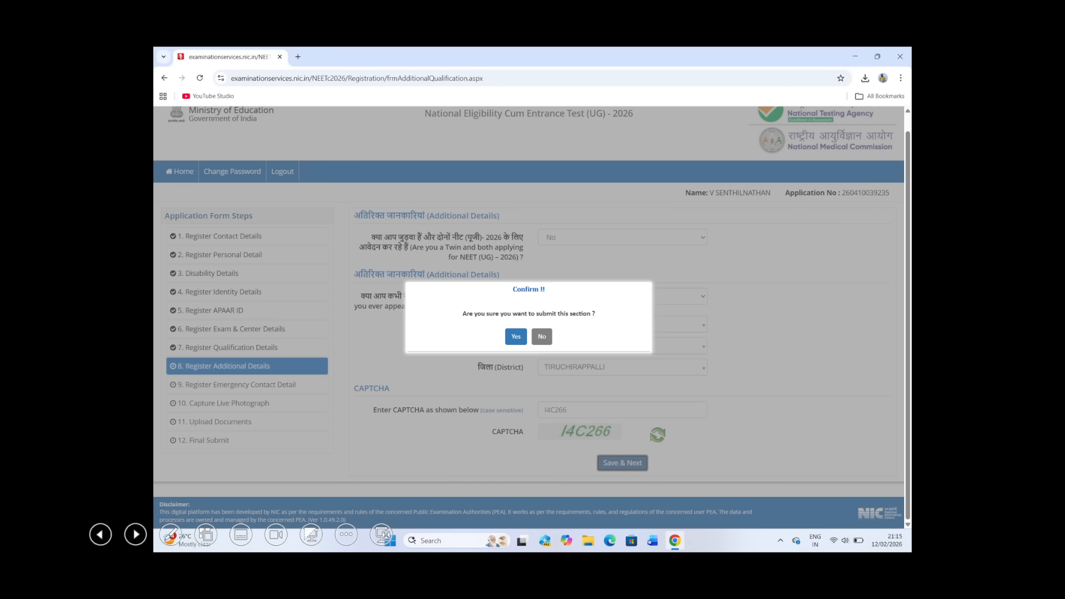
{"action": "mouse_move", "coordinate": [506, 322]}
{"action": "left_mouse_down"}
{"action": "mouse_move", "coordinate": [497, 343]}
{"action": "mouse_move", "coordinate": [513, 322]}
{"action": "left_mouse_up"}
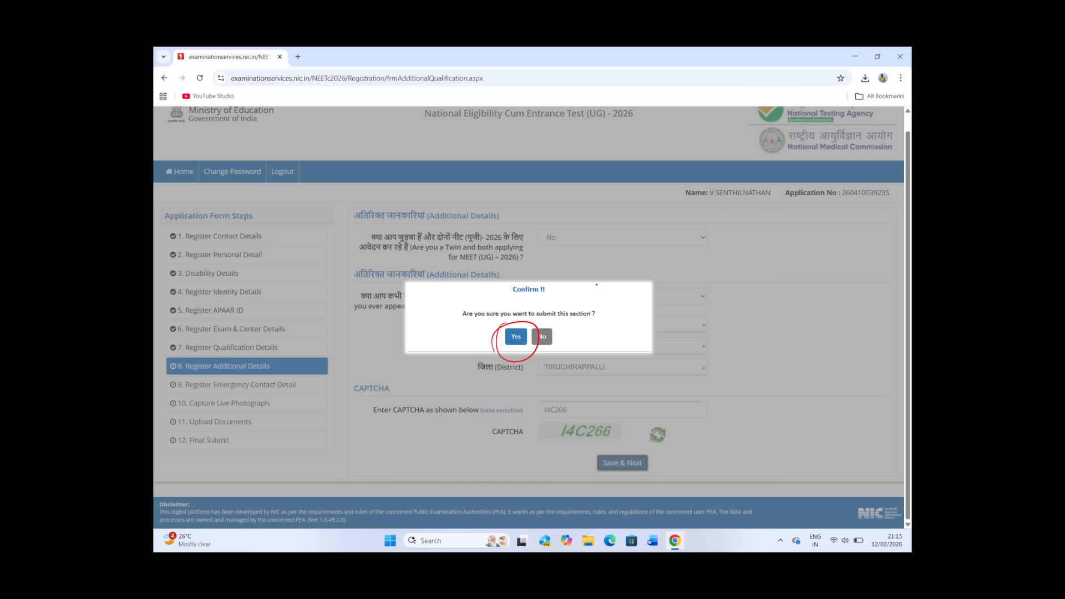
Step: Return to the filled Additional Details slide, and circle and tick step 9, Register Emergency Contact Detail
{"action": "key", "text": "Right"}
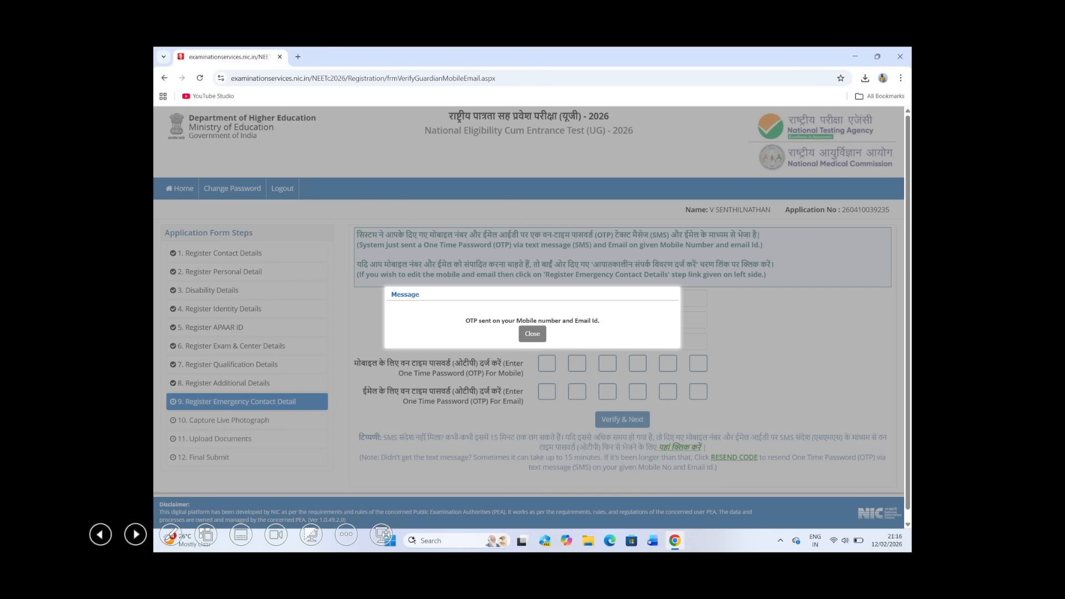
{"action": "key", "text": "Left"}
{"action": "key", "text": "Left"}
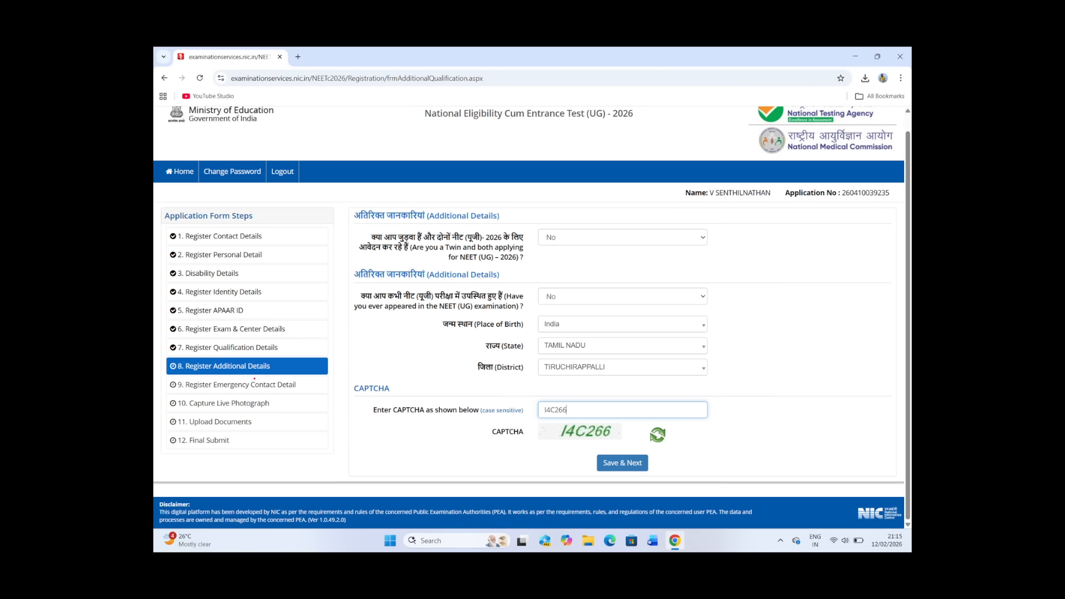
{"action": "mouse_move", "coordinate": [254, 379]}
{"action": "left_mouse_down"}
{"action": "mouse_move", "coordinate": [270, 404]}
{"action": "mouse_move", "coordinate": [254, 378]}
{"action": "mouse_move", "coordinate": [341, 371]}
{"action": "left_mouse_up"}
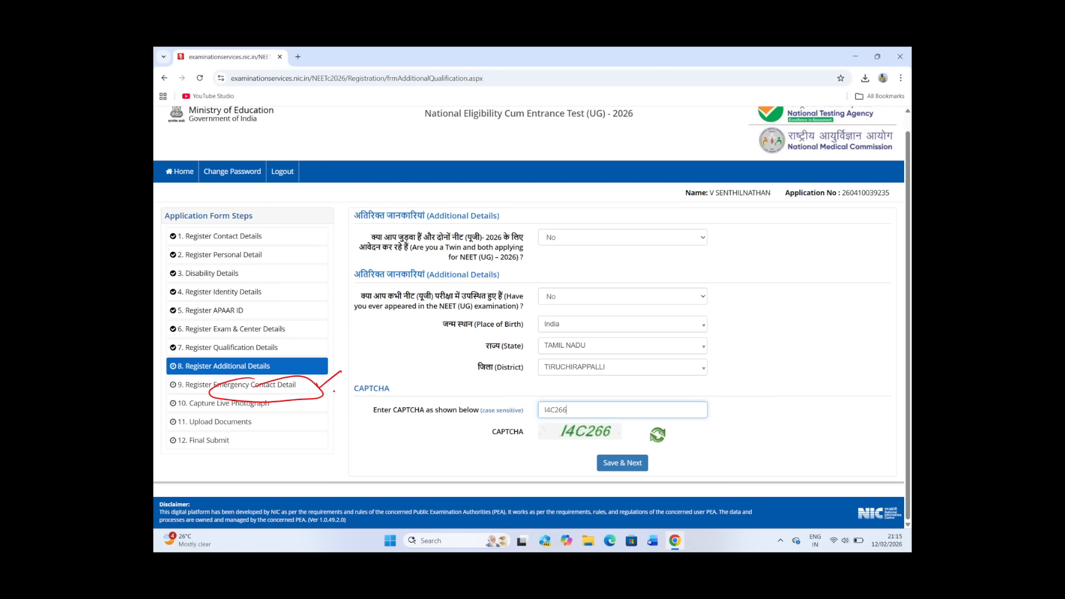
{"action": "mouse_move", "coordinate": [324, 399]}
{"action": "left_mouse_down"}
{"action": "mouse_move", "coordinate": [349, 403]}
{"action": "mouse_move", "coordinate": [371, 358]}
{"action": "left_mouse_up"}
{"action": "left_click_drag", "start_coordinate": [356, 401], "coordinate": [371, 393]}
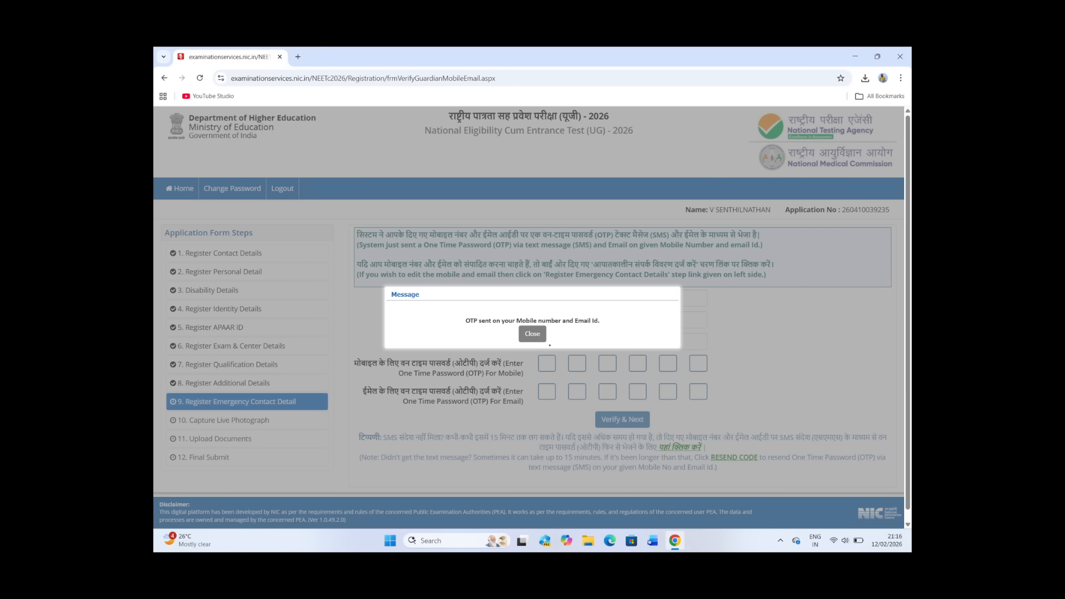
Step: Underline the mobile and email OTP boxes and the Mobile Number and Email Address labels, and circle Verify & Next on the emergency contact slides
{"action": "left_click_drag", "start_coordinate": [539, 383], "coordinate": [676, 368]}
{"action": "left_click_drag", "start_coordinate": [568, 395], "coordinate": [650, 394]}
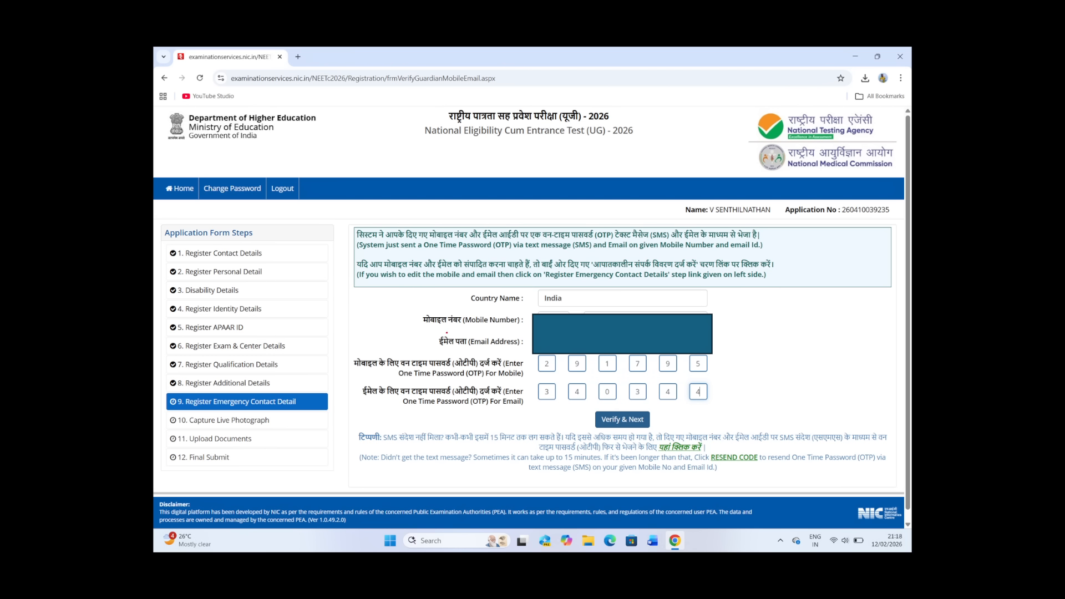
{"action": "mouse_move", "coordinate": [466, 327]}
{"action": "left_mouse_down"}
{"action": "mouse_move", "coordinate": [517, 325]}
{"action": "mouse_move", "coordinate": [516, 342]}
{"action": "left_mouse_up"}
{"action": "left_click_drag", "start_coordinate": [540, 375], "coordinate": [564, 372]}
{"action": "left_click_drag", "start_coordinate": [592, 373], "coordinate": [669, 374]}
{"action": "left_click_drag", "start_coordinate": [538, 412], "coordinate": [627, 404]}
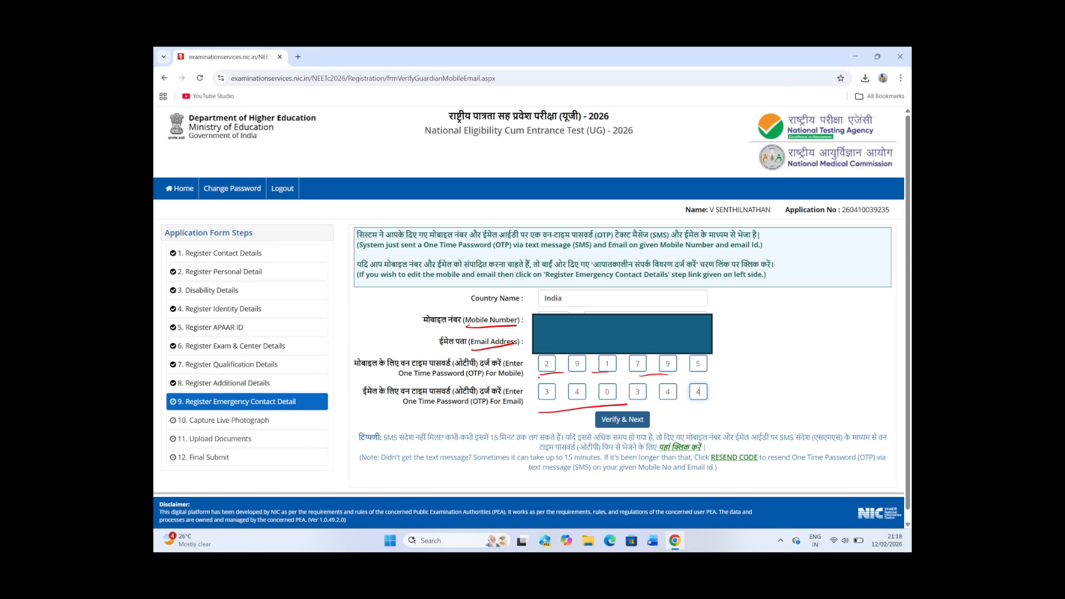
{"action": "left_click_drag", "start_coordinate": [538, 379], "coordinate": [681, 373]}
{"action": "mouse_move", "coordinate": [620, 409]}
{"action": "left_mouse_down"}
{"action": "mouse_move", "coordinate": [597, 418]}
{"action": "mouse_move", "coordinate": [602, 408]}
{"action": "left_mouse_up"}
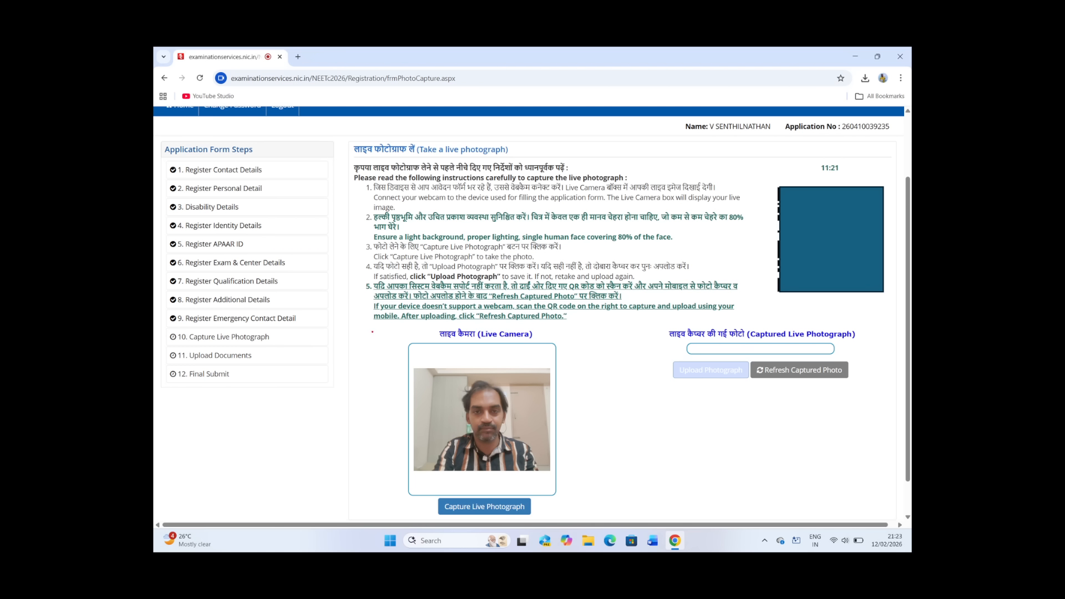
Step: Circle and tick step 10 and the covered QR code, circle the Capture Live Photograph button, and advance to the captured photo slide
{"action": "mouse_move", "coordinate": [219, 327]}
{"action": "left_mouse_down"}
{"action": "mouse_move", "coordinate": [165, 339]}
{"action": "mouse_move", "coordinate": [260, 349]}
{"action": "mouse_move", "coordinate": [246, 323]}
{"action": "mouse_move", "coordinate": [195, 332]}
{"action": "left_mouse_up"}
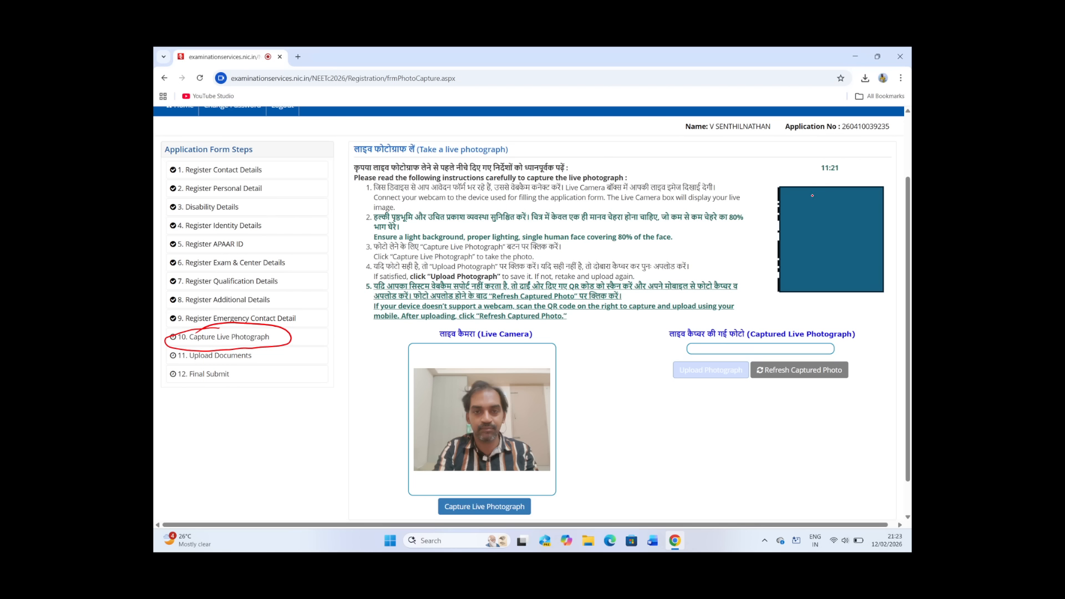
{"action": "mouse_move", "coordinate": [821, 169]}
{"action": "left_mouse_down"}
{"action": "mouse_move", "coordinate": [781, 173]}
{"action": "mouse_move", "coordinate": [757, 257]}
{"action": "mouse_move", "coordinate": [820, 302]}
{"action": "mouse_move", "coordinate": [891, 263]}
{"action": "mouse_move", "coordinate": [883, 210]}
{"action": "mouse_move", "coordinate": [796, 169]}
{"action": "mouse_move", "coordinate": [795, 183]}
{"action": "left_mouse_up"}
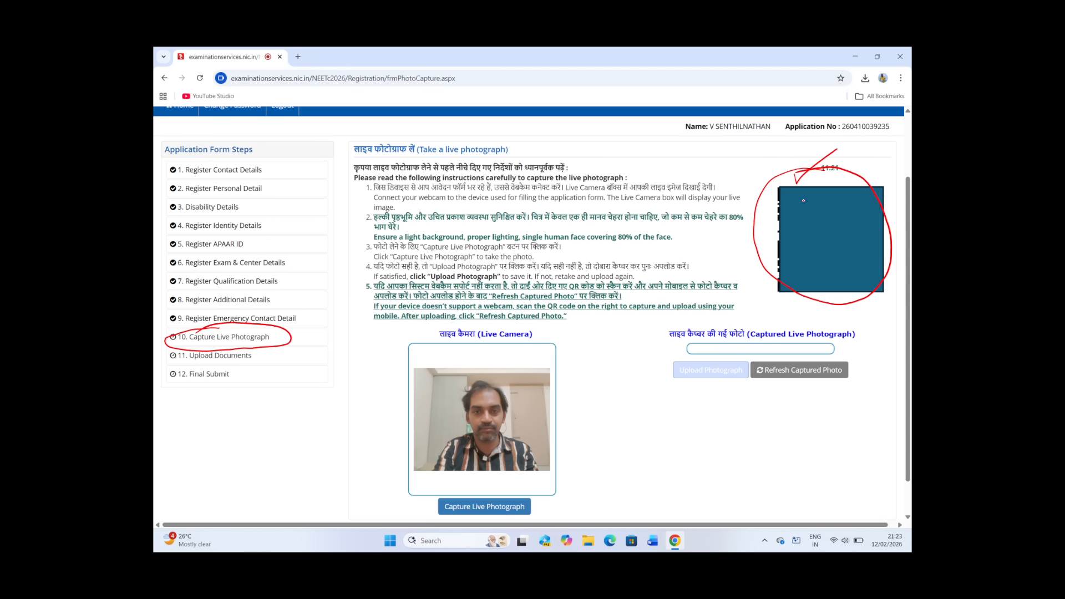
{"action": "left_click_drag", "start_coordinate": [809, 186], "coordinate": [854, 168]}
{"action": "left_click_drag", "start_coordinate": [305, 342], "coordinate": [342, 360]}
{"action": "mouse_move", "coordinate": [478, 495]}
{"action": "left_mouse_down"}
{"action": "mouse_move", "coordinate": [452, 524]}
{"action": "mouse_move", "coordinate": [518, 487]}
{"action": "mouse_move", "coordinate": [447, 499]}
{"action": "left_mouse_up"}
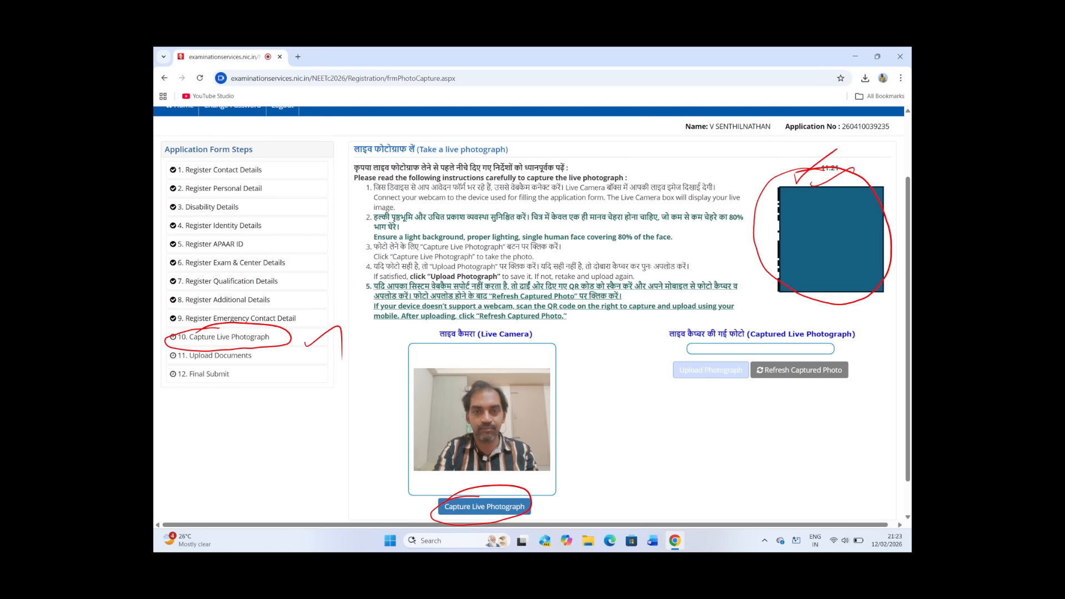
{"action": "left_click", "coordinate": [484, 507]}
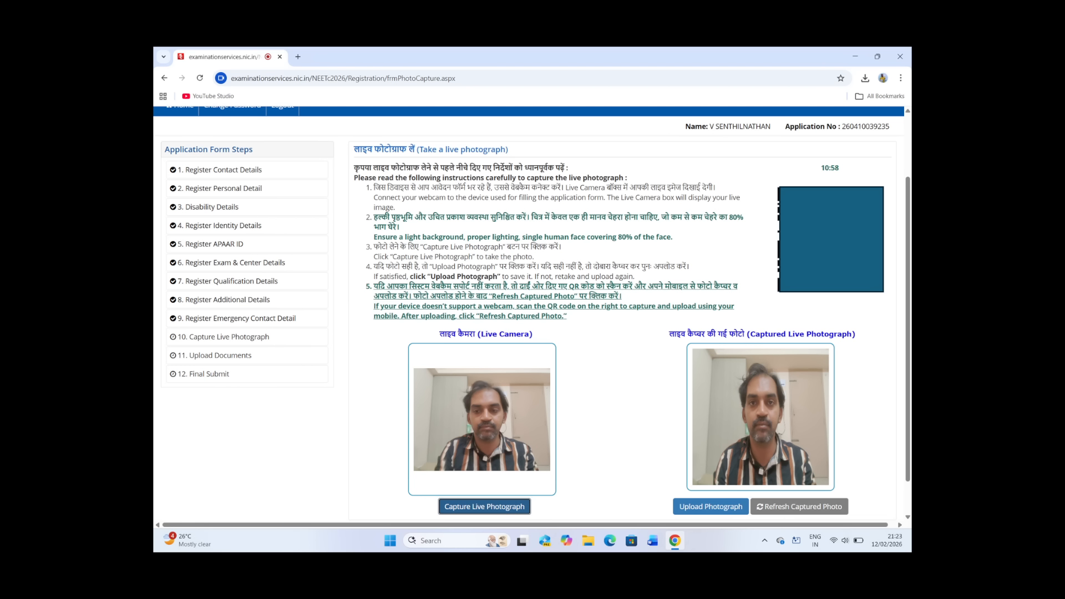
Step: Circle the captured live photograph and Upload Photograph, and circle OK on the photo confirmation slide before advancing to the photo review slide
{"action": "left_click_drag", "start_coordinate": [765, 363], "coordinate": [730, 384]}
{"action": "mouse_move", "coordinate": [691, 493]}
{"action": "left_mouse_down"}
{"action": "mouse_move", "coordinate": [732, 528]}
{"action": "mouse_move", "coordinate": [687, 490]}
{"action": "left_mouse_up"}
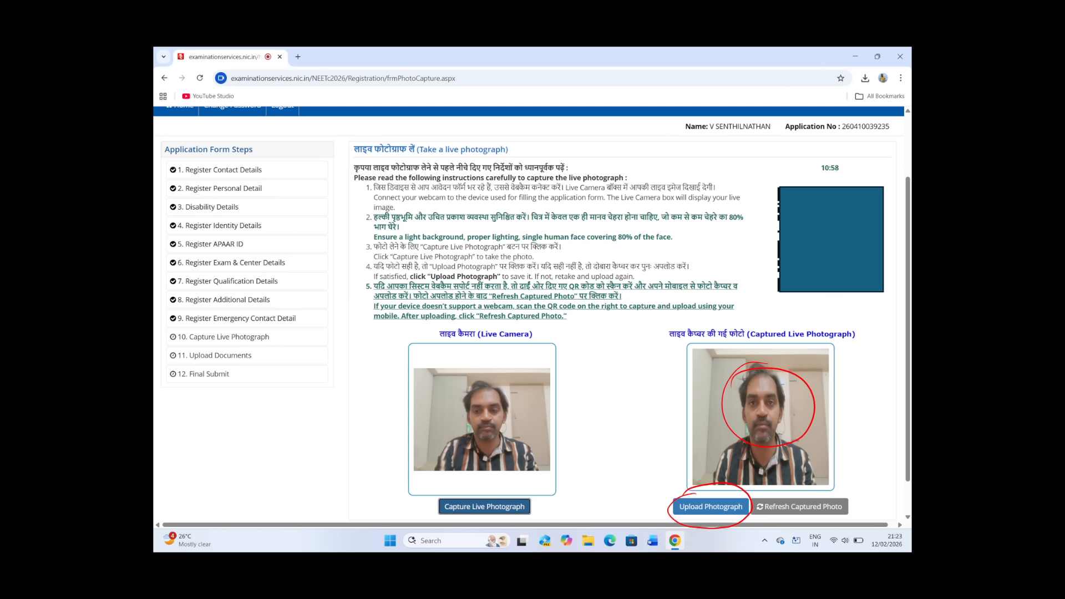
{"action": "left_click_drag", "start_coordinate": [678, 401], "coordinate": [731, 372]}
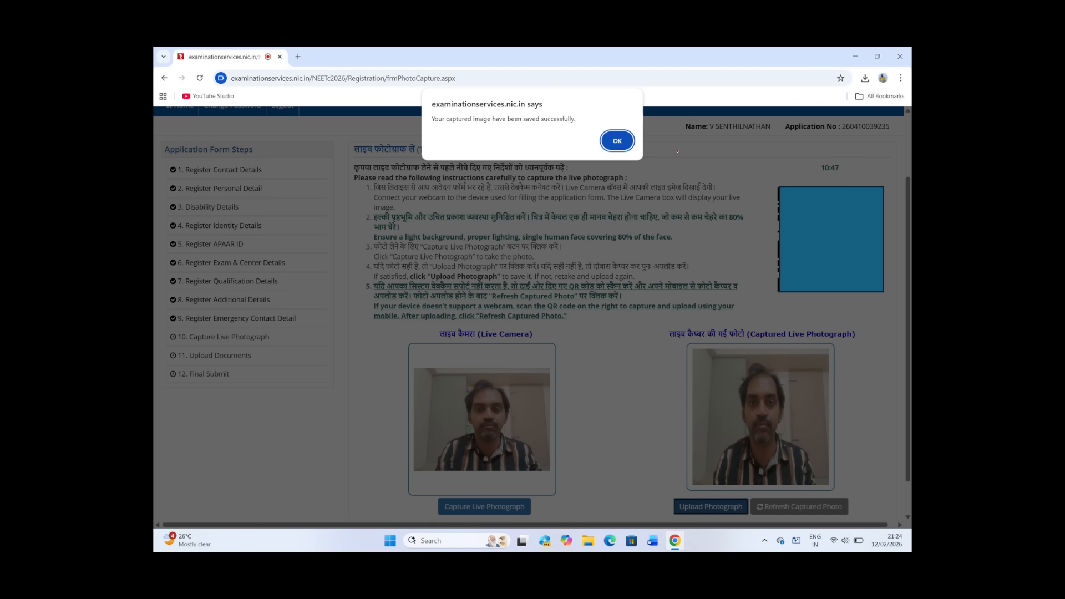
{"action": "mouse_move", "coordinate": [599, 127]}
{"action": "left_mouse_down"}
{"action": "mouse_move", "coordinate": [605, 121]}
{"action": "mouse_move", "coordinate": [562, 135]}
{"action": "left_mouse_up"}
{"action": "key", "text": "Right"}
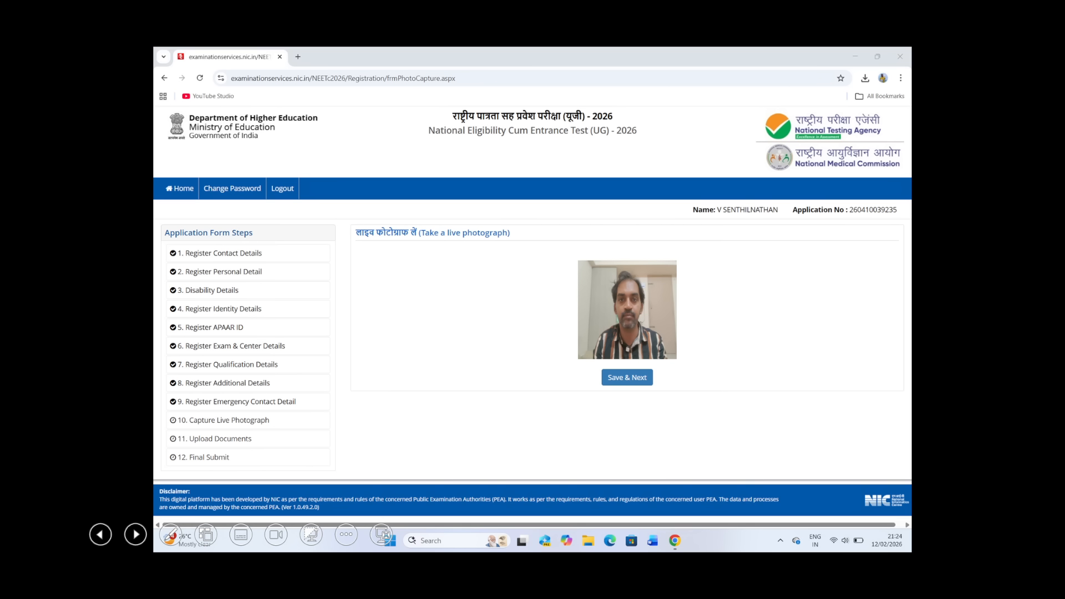
Step: Circle the reviewed photograph and Save & Next, mark Yes on the section confirmation slide, and advance to the Document Upload slide
{"action": "mouse_move", "coordinate": [641, 256]}
{"action": "left_mouse_down"}
{"action": "mouse_move", "coordinate": [631, 247]}
{"action": "mouse_move", "coordinate": [601, 364]}
{"action": "mouse_move", "coordinate": [688, 261]}
{"action": "mouse_move", "coordinate": [588, 245]}
{"action": "left_mouse_up"}
{"action": "mouse_move", "coordinate": [638, 367]}
{"action": "left_mouse_down"}
{"action": "mouse_move", "coordinate": [605, 399]}
{"action": "mouse_move", "coordinate": [629, 362]}
{"action": "left_mouse_up"}
{"action": "key", "text": "Right"}
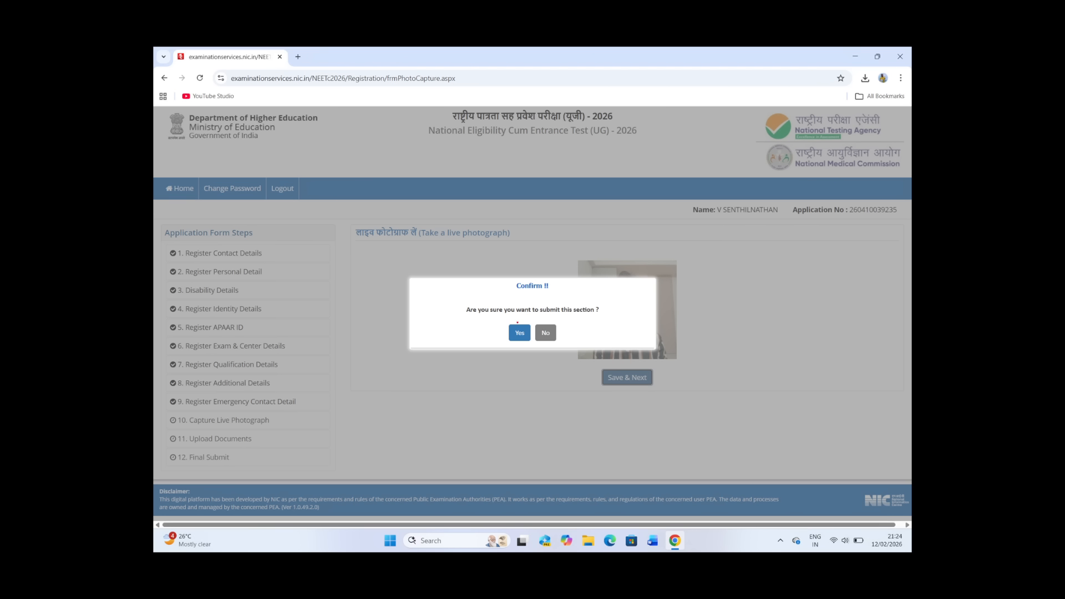
{"action": "mouse_move", "coordinate": [518, 322]}
{"action": "left_mouse_down"}
{"action": "mouse_move", "coordinate": [502, 335]}
{"action": "mouse_move", "coordinate": [521, 320]}
{"action": "left_mouse_up"}
{"action": "key", "text": "Right"}
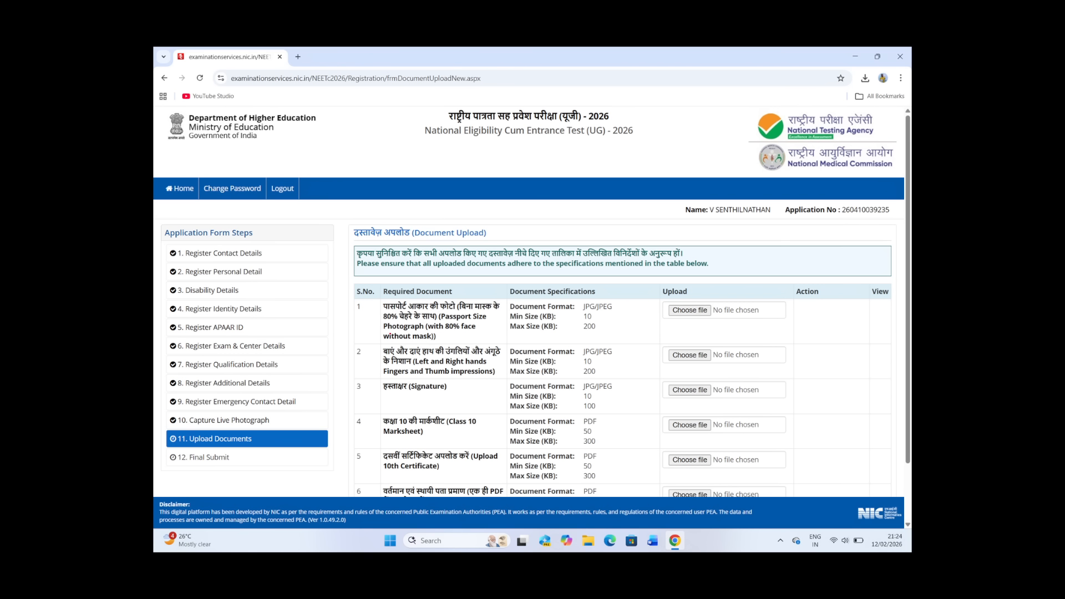
Step: Mark the passport photograph, finger and thumb impressions and signature rows across the Document Upload slides, circling the first two rows' size limits
{"action": "mouse_move", "coordinate": [400, 330]}
{"action": "left_mouse_down"}
{"action": "mouse_move", "coordinate": [414, 332]}
{"action": "mouse_move", "coordinate": [416, 345]}
{"action": "left_mouse_up"}
{"action": "key", "text": "Right"}
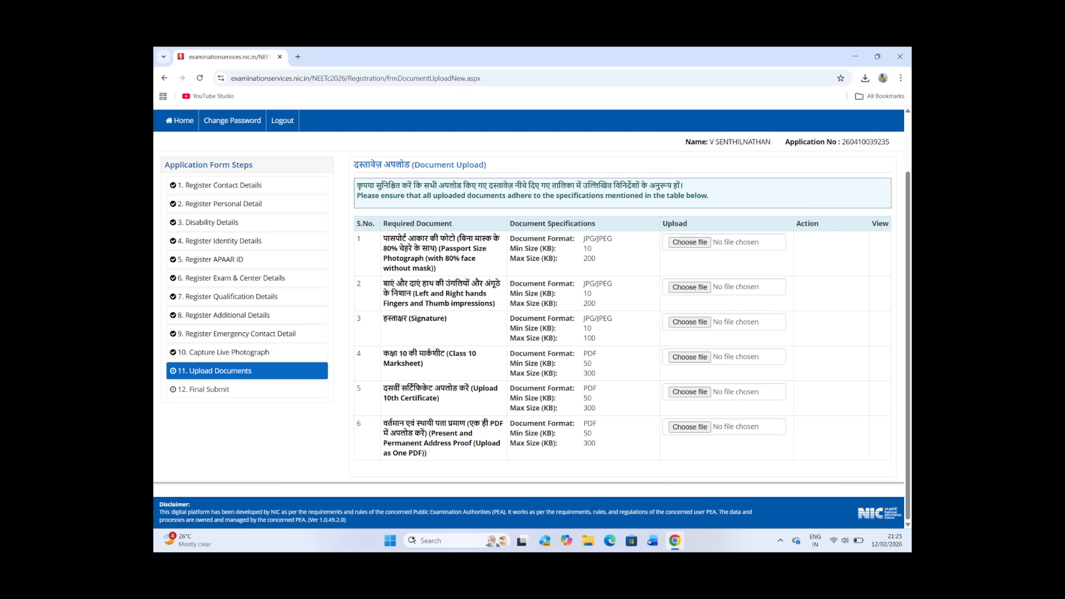
{"action": "mouse_move", "coordinate": [585, 253]}
{"action": "left_mouse_down"}
{"action": "mouse_move", "coordinate": [599, 276]}
{"action": "mouse_move", "coordinate": [594, 245]}
{"action": "left_mouse_up"}
{"action": "left_click_drag", "start_coordinate": [422, 304], "coordinate": [472, 294]}
{"action": "left_click_drag", "start_coordinate": [402, 320], "coordinate": [421, 314]}
{"action": "mouse_move", "coordinate": [598, 284]}
{"action": "left_mouse_down"}
{"action": "mouse_move", "coordinate": [609, 312]}
{"action": "mouse_move", "coordinate": [603, 283]}
{"action": "left_mouse_up"}
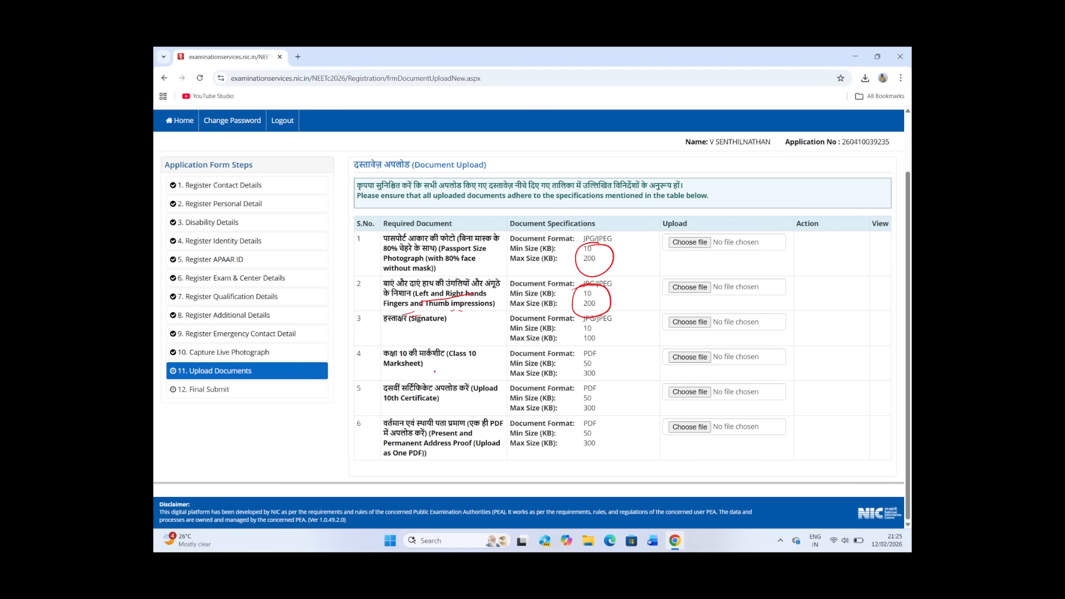
Step: Mark the Class 10 marksheet, 10th certificate and address proof entries, and circle the PDF size limits of rows 4 and 6
{"action": "left_click_drag", "start_coordinate": [401, 362], "coordinate": [411, 357]}
{"action": "mouse_move", "coordinate": [599, 353]}
{"action": "left_mouse_down"}
{"action": "mouse_move", "coordinate": [579, 350]}
{"action": "mouse_move", "coordinate": [590, 347]}
{"action": "left_mouse_up"}
{"action": "left_click_drag", "start_coordinate": [398, 407], "coordinate": [420, 407]}
{"action": "mouse_move", "coordinate": [417, 331]}
{"action": "left_mouse_down"}
{"action": "mouse_move", "coordinate": [381, 342]}
{"action": "mouse_move", "coordinate": [391, 407]}
{"action": "mouse_move", "coordinate": [496, 391]}
{"action": "mouse_move", "coordinate": [444, 327]}
{"action": "mouse_move", "coordinate": [391, 349]}
{"action": "left_mouse_up"}
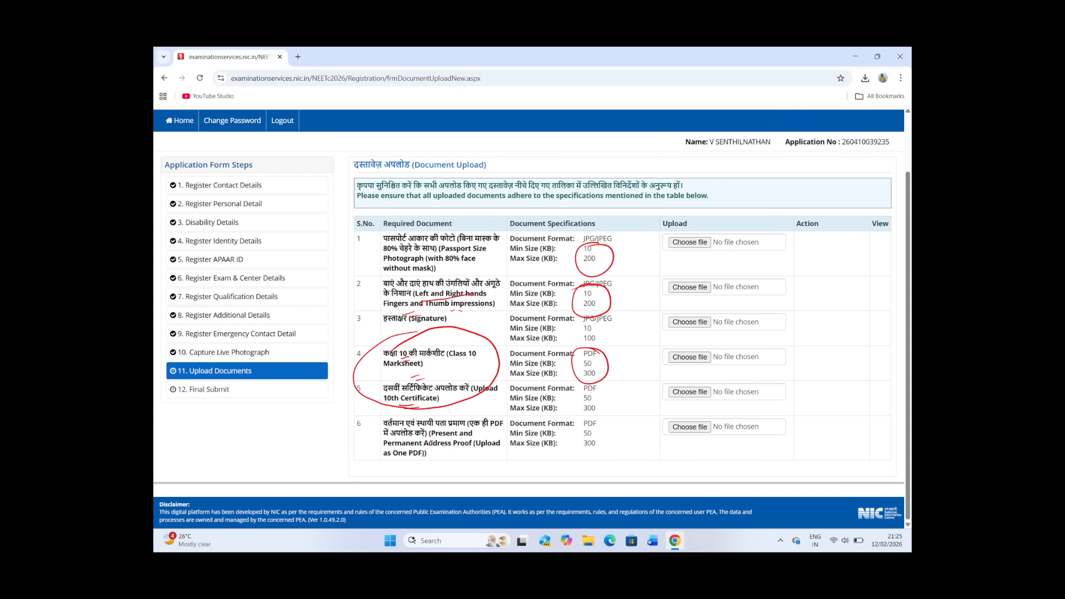
{"action": "mouse_move", "coordinate": [408, 447]}
{"action": "left_mouse_down"}
{"action": "mouse_move", "coordinate": [455, 448]}
{"action": "mouse_move", "coordinate": [444, 459]}
{"action": "mouse_move", "coordinate": [468, 436]}
{"action": "left_mouse_up"}
{"action": "mouse_move", "coordinate": [588, 415]}
{"action": "left_mouse_down"}
{"action": "mouse_move", "coordinate": [577, 417]}
{"action": "mouse_move", "coordinate": [589, 465]}
{"action": "mouse_move", "coordinate": [569, 425]}
{"action": "left_mouse_up"}
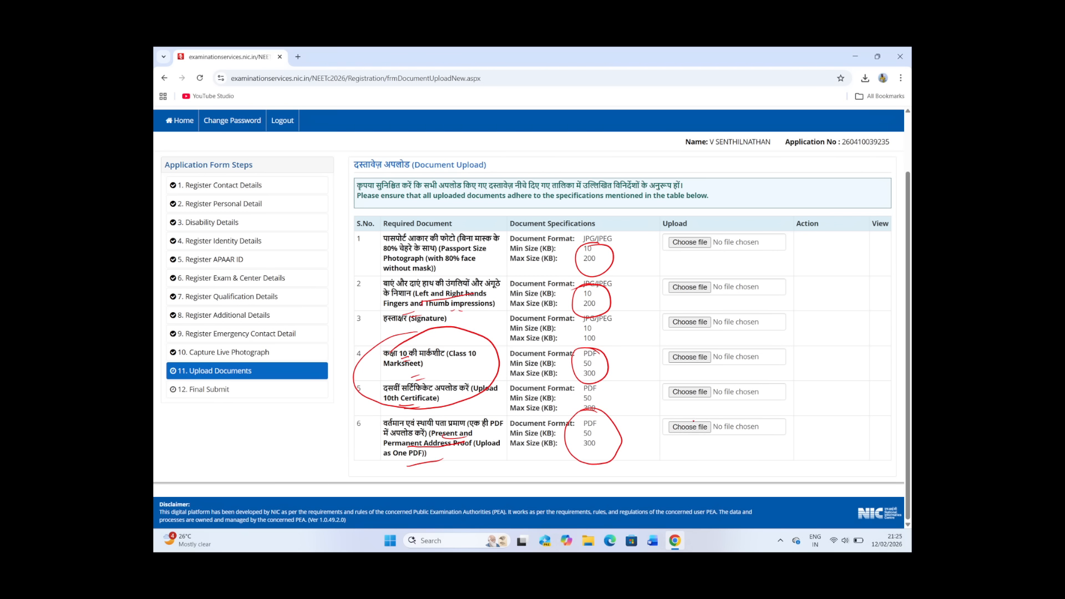
Step: Circle the Choose file buttons of all six required documents in the upload table
{"action": "mouse_move", "coordinate": [693, 413]}
{"action": "left_mouse_down"}
{"action": "mouse_move", "coordinate": [661, 432]}
{"action": "mouse_move", "coordinate": [677, 411]}
{"action": "left_mouse_up"}
{"action": "left_click_drag", "start_coordinate": [706, 228], "coordinate": [721, 237]}
{"action": "mouse_move", "coordinate": [693, 272]}
{"action": "left_mouse_down"}
{"action": "mouse_move", "coordinate": [657, 283]}
{"action": "mouse_move", "coordinate": [724, 279]}
{"action": "left_mouse_up"}
{"action": "mouse_move", "coordinate": [694, 319]}
{"action": "left_mouse_down"}
{"action": "mouse_move", "coordinate": [665, 323]}
{"action": "mouse_move", "coordinate": [676, 316]}
{"action": "left_mouse_up"}
{"action": "mouse_move", "coordinate": [694, 346]}
{"action": "left_mouse_down"}
{"action": "mouse_move", "coordinate": [703, 374]}
{"action": "mouse_move", "coordinate": [683, 344]}
{"action": "left_mouse_up"}
{"action": "mouse_move", "coordinate": [659, 390]}
{"action": "left_mouse_down"}
{"action": "mouse_move", "coordinate": [698, 378]}
{"action": "mouse_move", "coordinate": [662, 392]}
{"action": "left_mouse_up"}
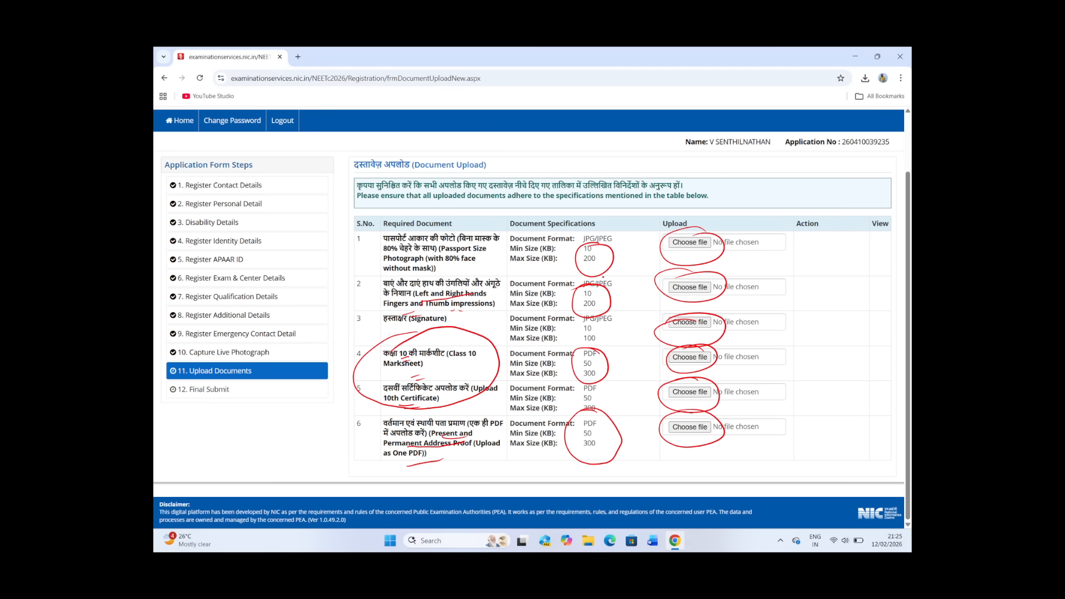
Step: Tick the document specifications in rows 1, 2, 4, 5 and 6, and circle and tick step 12, Final Submit
{"action": "left_click_drag", "start_coordinate": [614, 263], "coordinate": [633, 245]}
{"action": "left_click_drag", "start_coordinate": [620, 305], "coordinate": [645, 285]}
{"action": "left_click_drag", "start_coordinate": [621, 375], "coordinate": [641, 361]}
{"action": "left_click_drag", "start_coordinate": [623, 411], "coordinate": [633, 401]}
{"action": "left_click_drag", "start_coordinate": [622, 455], "coordinate": [639, 439]}
{"action": "mouse_move", "coordinate": [251, 371]}
{"action": "left_mouse_down"}
{"action": "mouse_move", "coordinate": [163, 391]}
{"action": "mouse_move", "coordinate": [224, 414]}
{"action": "left_mouse_up"}
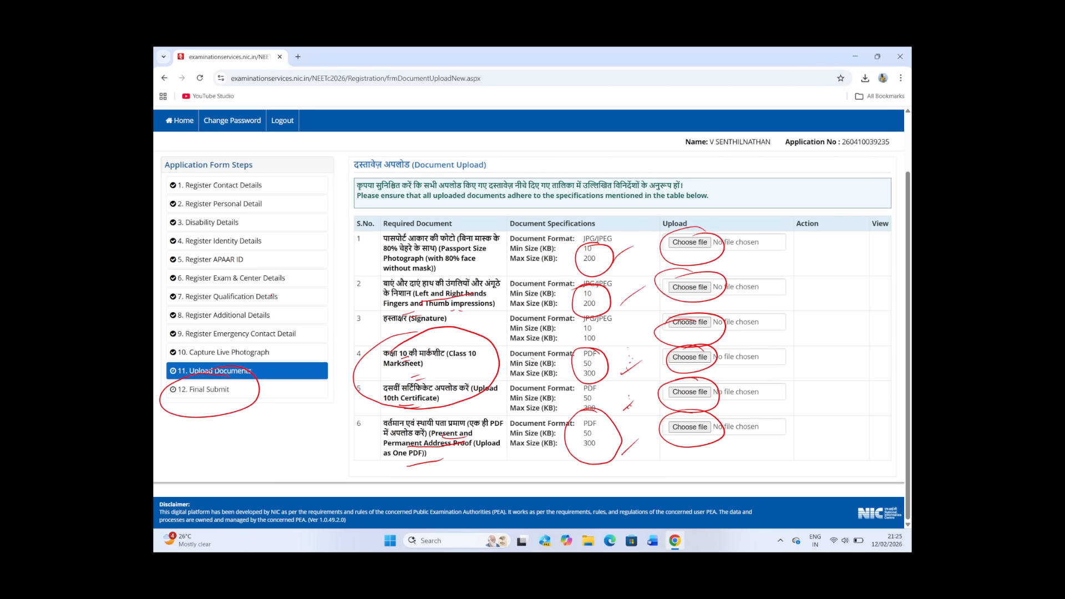
{"action": "left_click_drag", "start_coordinate": [268, 392], "coordinate": [293, 413]}
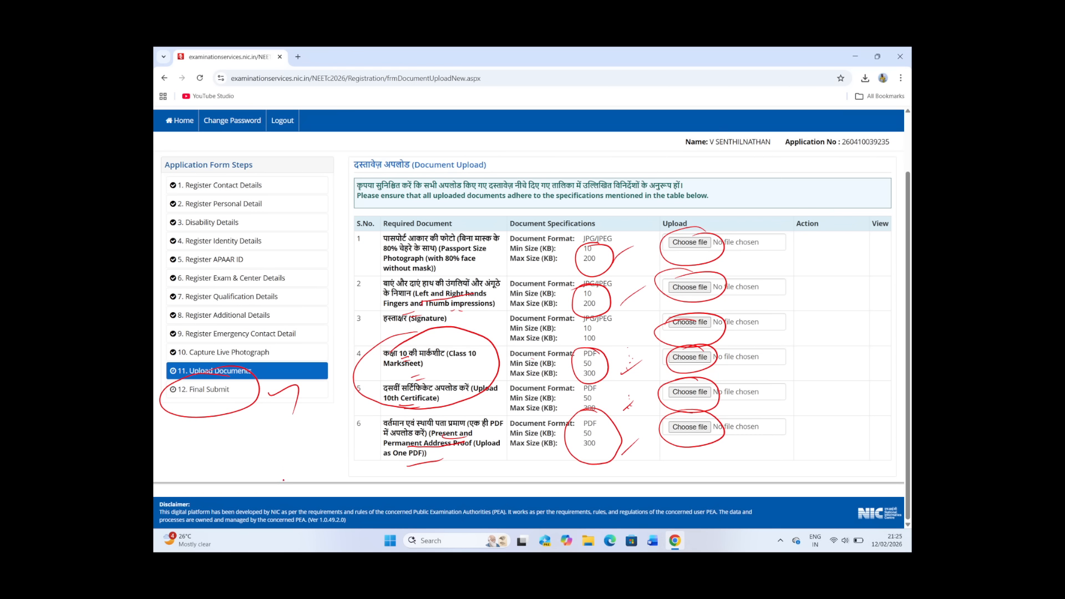